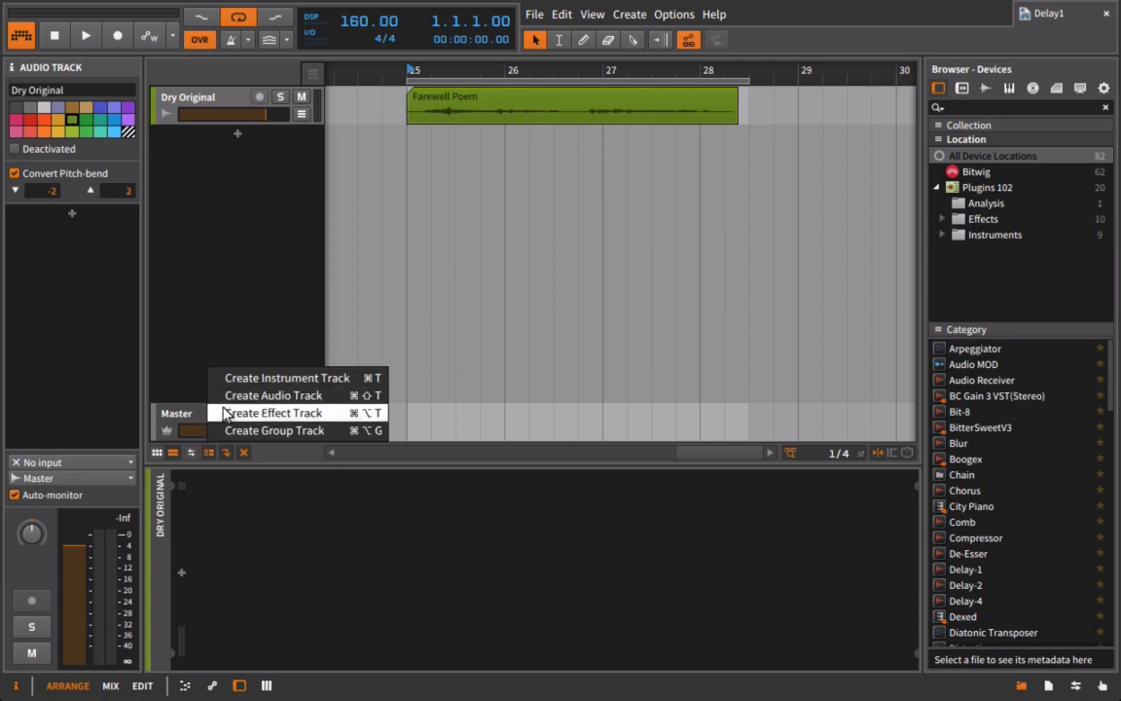
Step: Create the S1 Effect track above Master from the track area's context menu
click(223, 413)
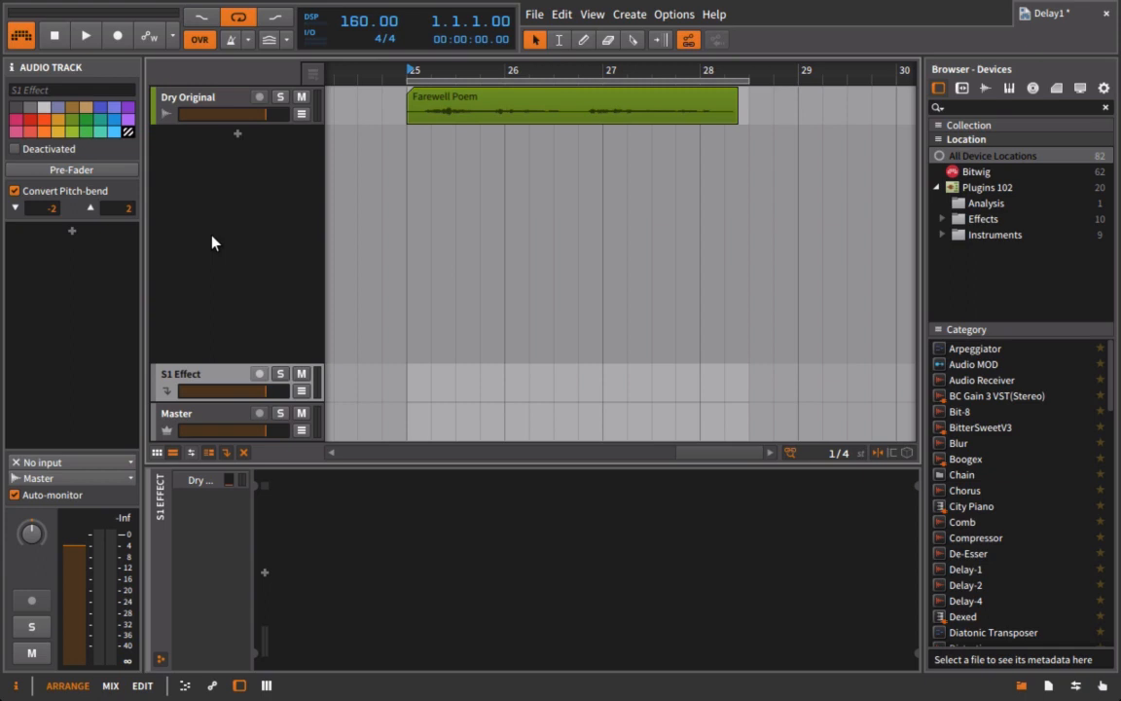
Step: Delete S1 Effect and add ValhallaFreqEcho from Plugins > Effects > Space to Dry Original
key(Delete)
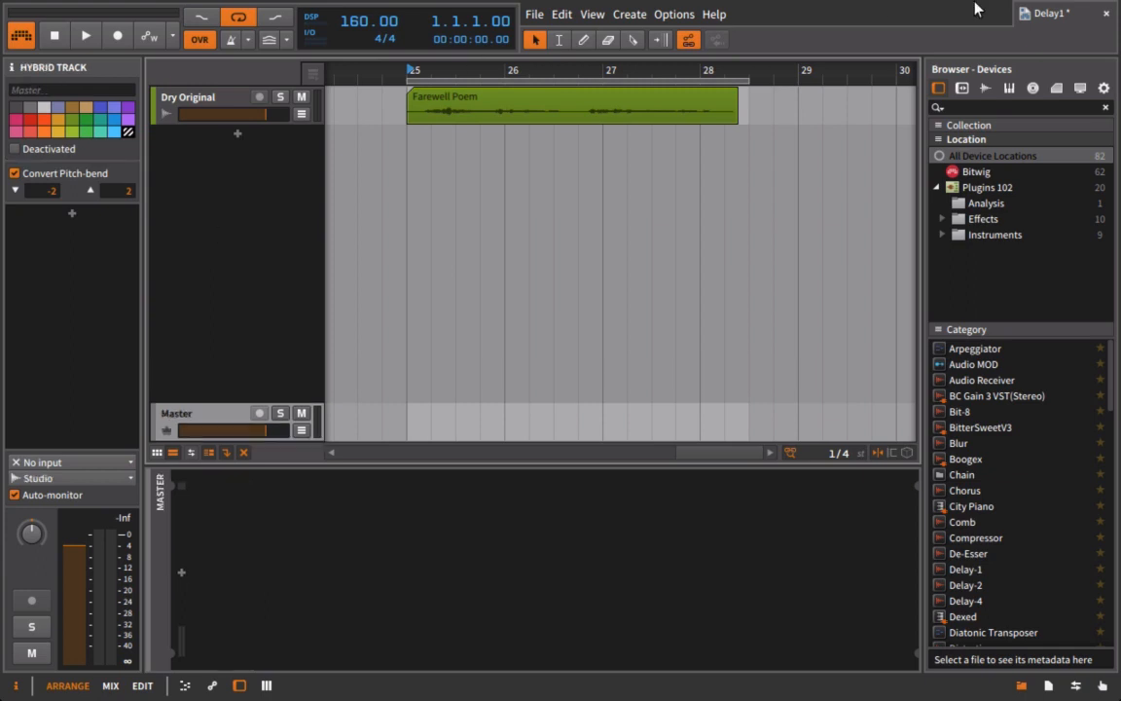
click(993, 235)
click(987, 219)
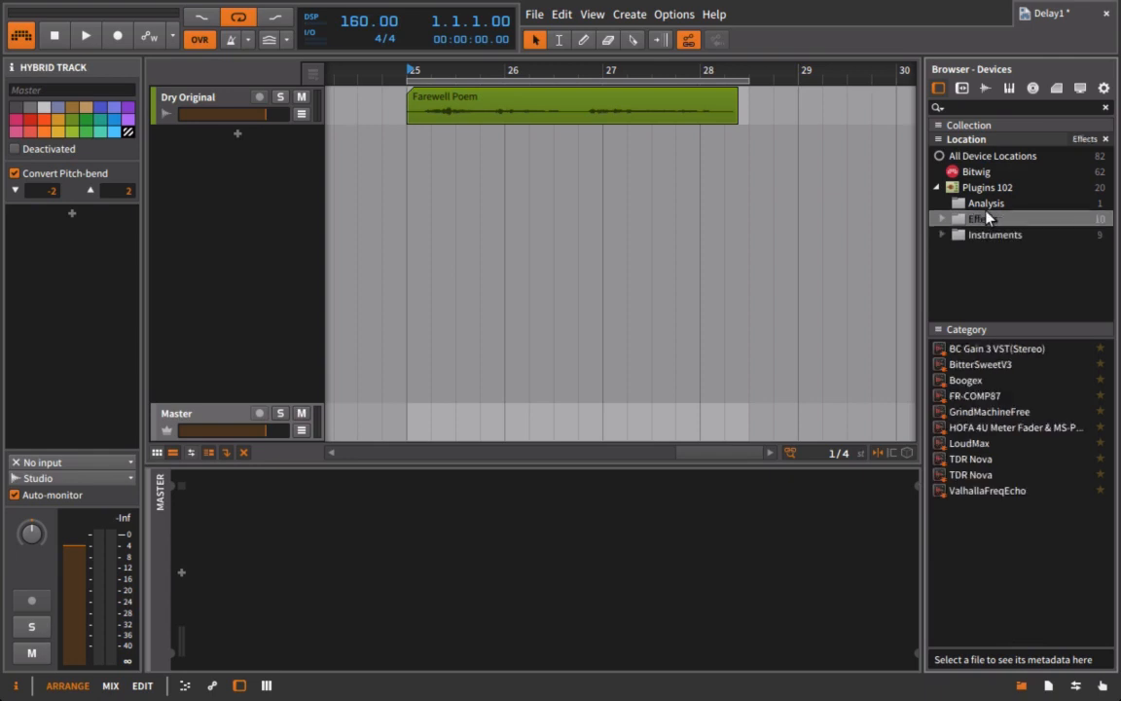
click(942, 220)
click(988, 267)
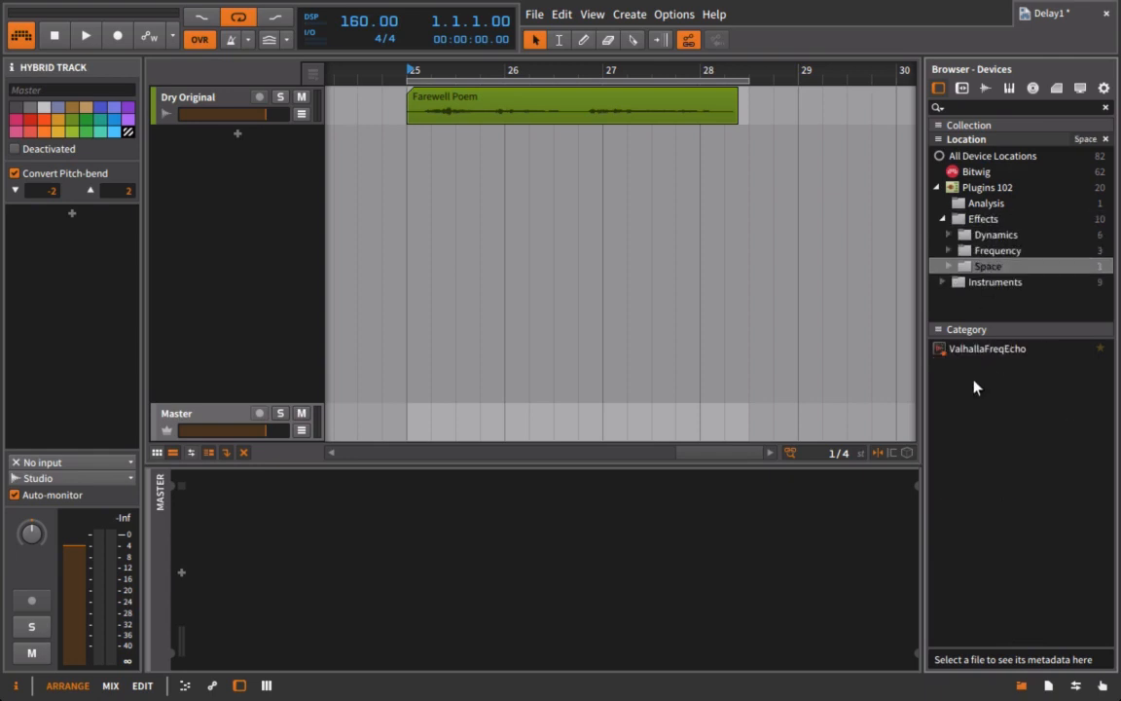
click(968, 354)
drag(952, 8, 776, 108)
Step: Open the ValhallaFreqEcho plugin window and hide the device browser
drag(395, 378, 674, 205)
click(226, 95)
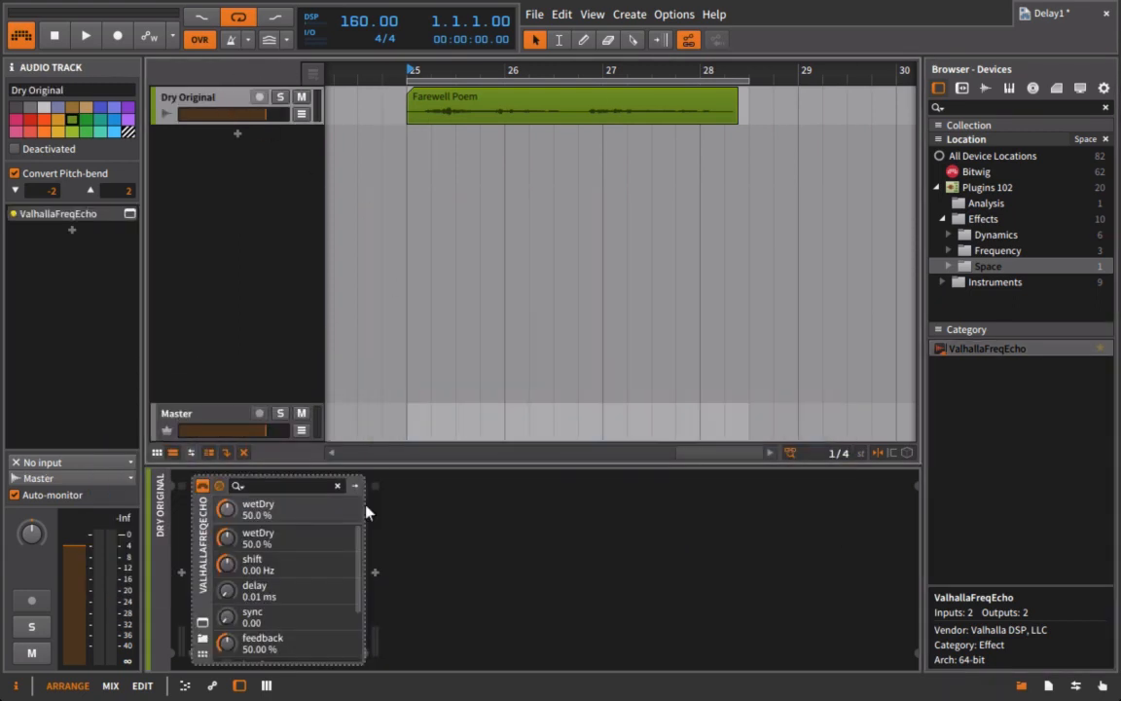
click(202, 624)
click(1021, 685)
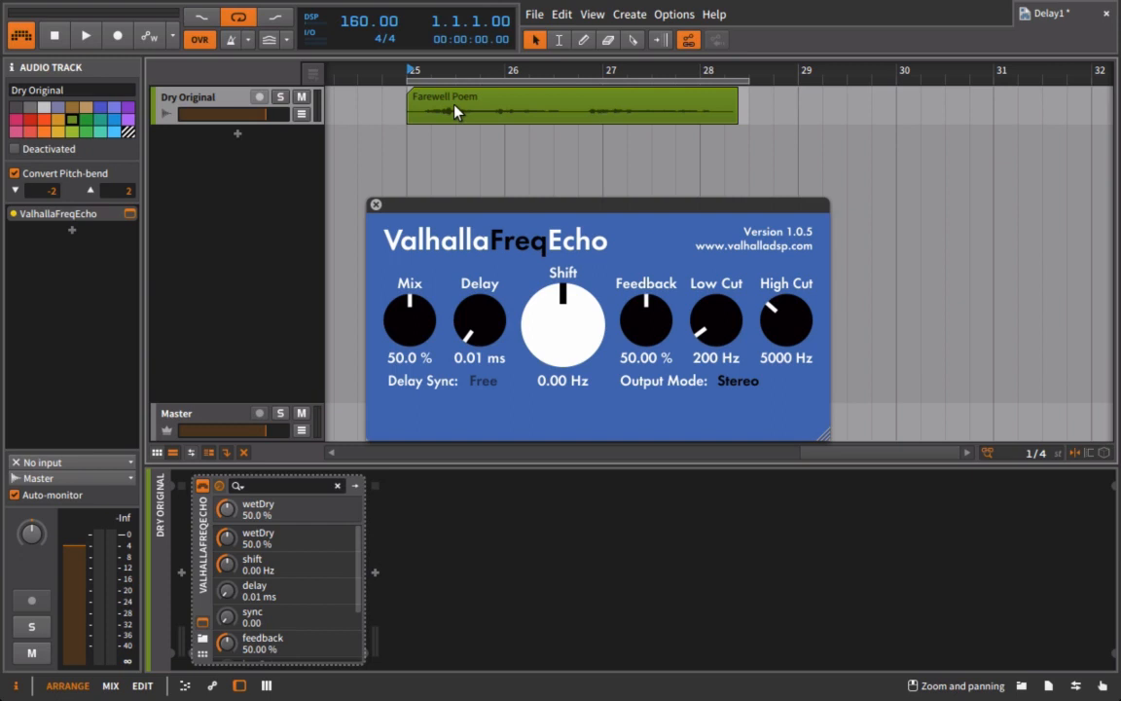
Step: Close the ValhallaFreqEcho plugin window on Dry Original
click(376, 204)
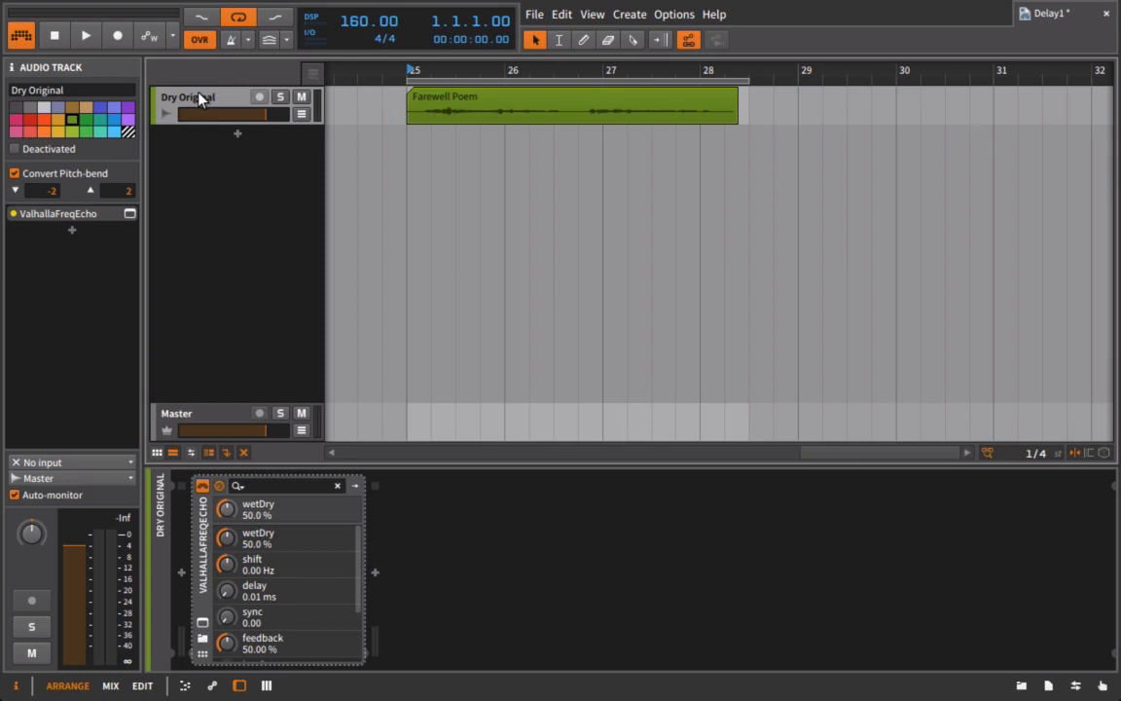
Step: Duplicate Dry Original into three tracks and select the second one
key(ctrl+d)
key(ctrl+d)
click(195, 524)
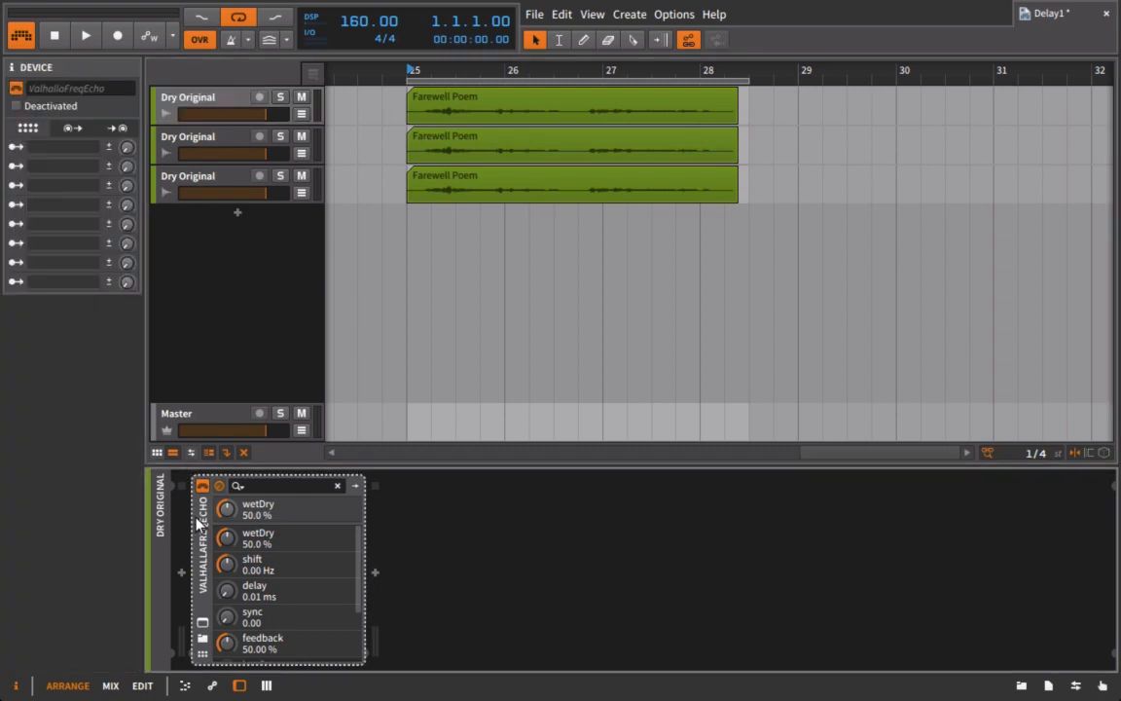
key(Delete)
click(196, 151)
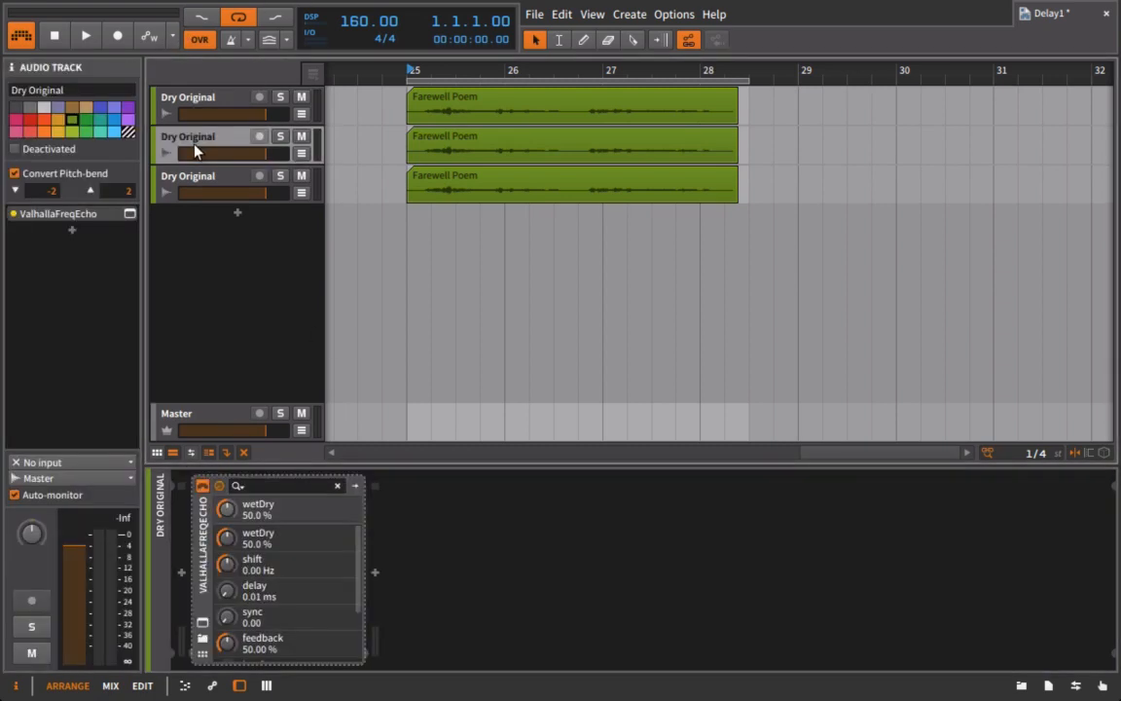
Step: Set the second track's ValhallaFreqEcho to 100% mix and 4/4 delay sync
click(202, 623)
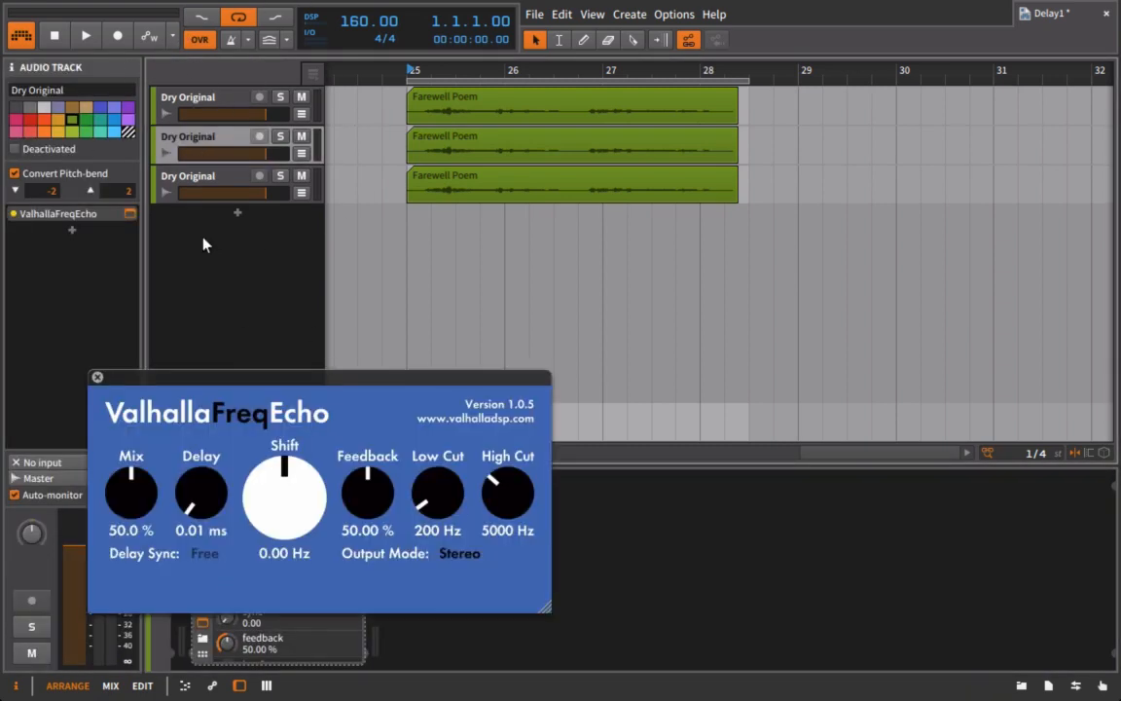
drag(127, 517, 183, 5)
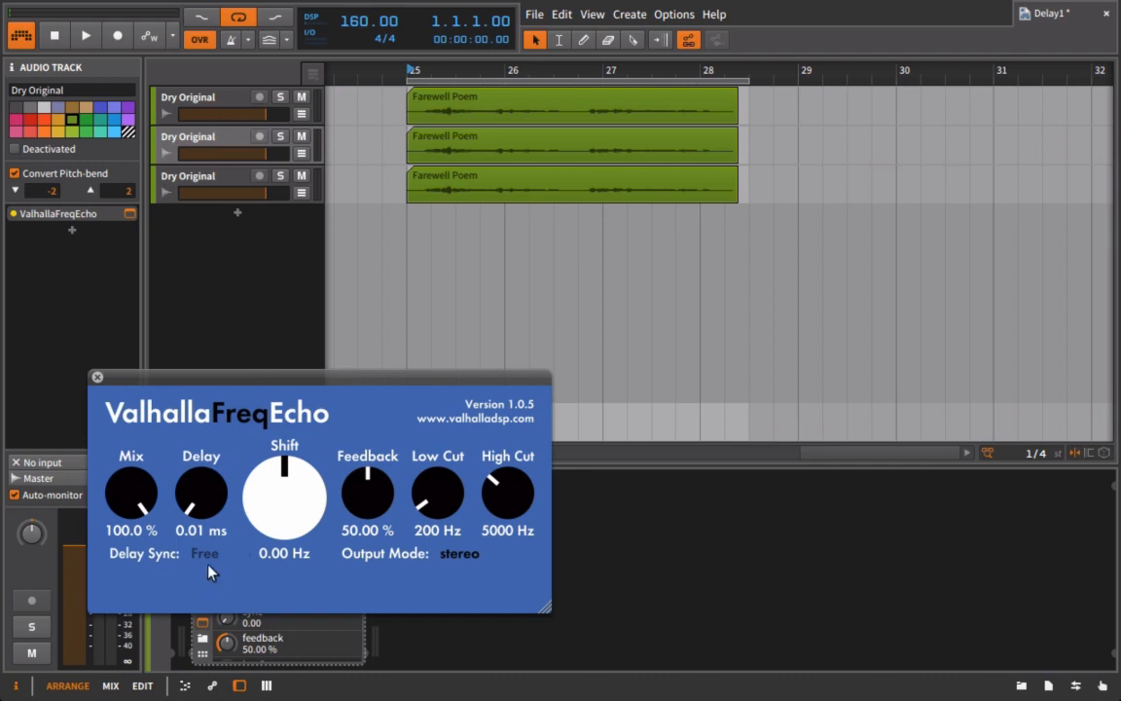
click(205, 564)
click(209, 243)
click(98, 377)
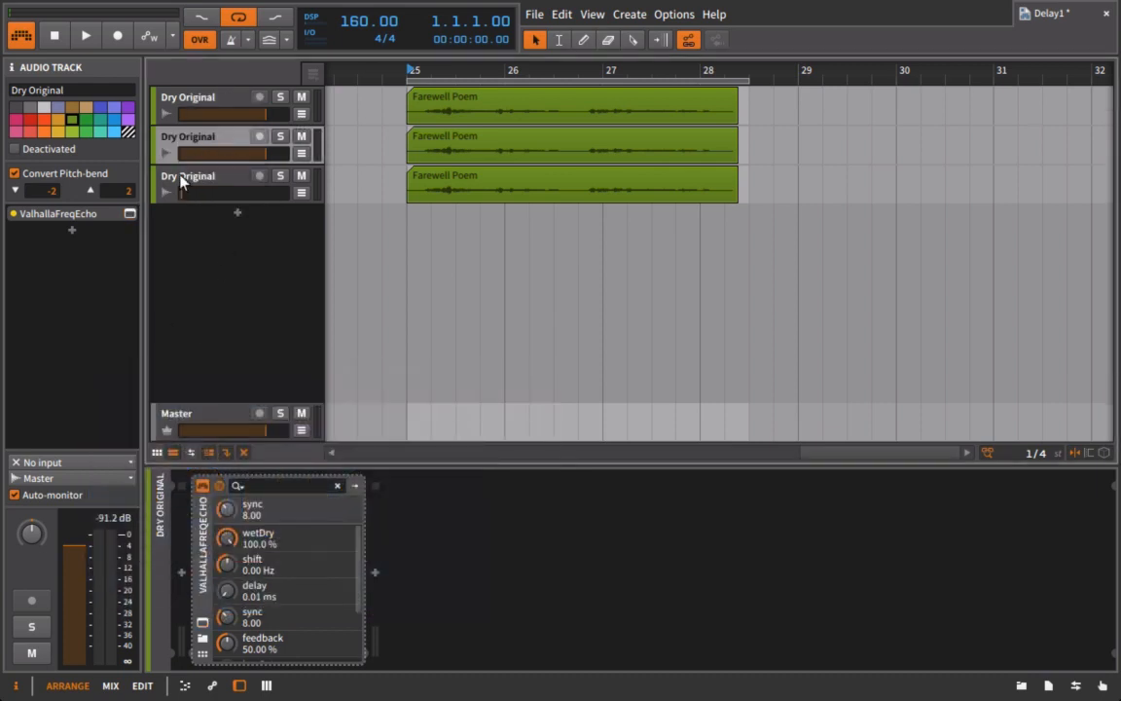
Step: Give the third track's ValhallaFreqEcho 1/4 delay sync and 100.0% mix, then close its window
click(180, 177)
click(236, 173)
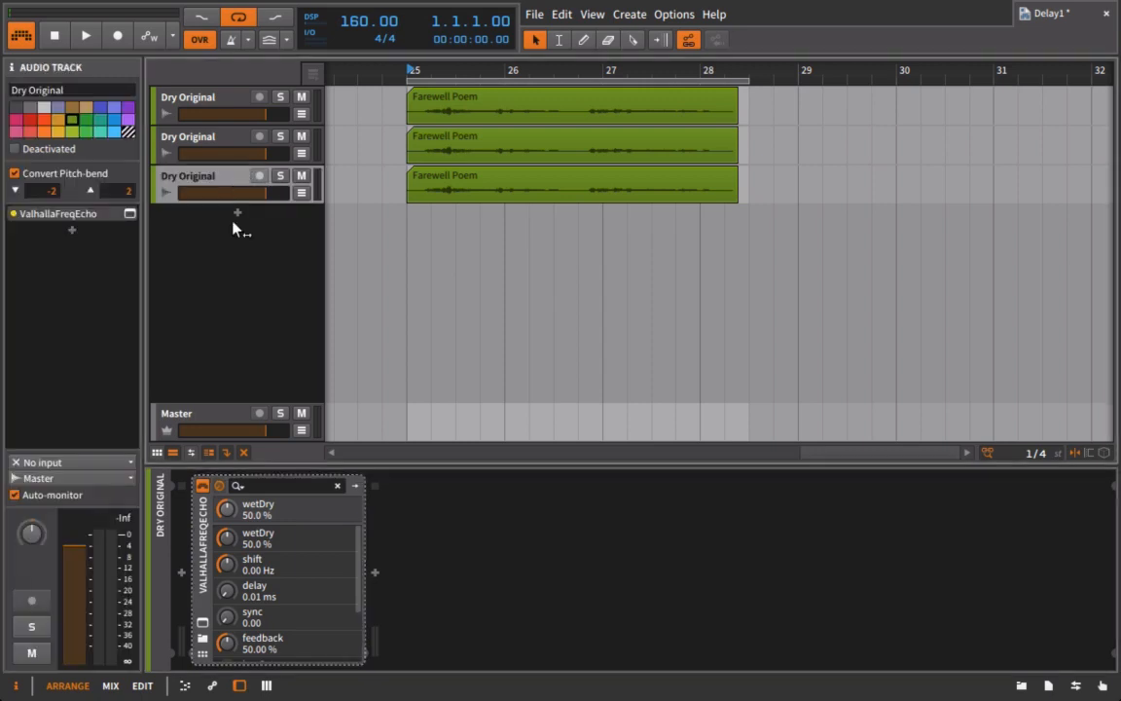
click(202, 622)
click(205, 553)
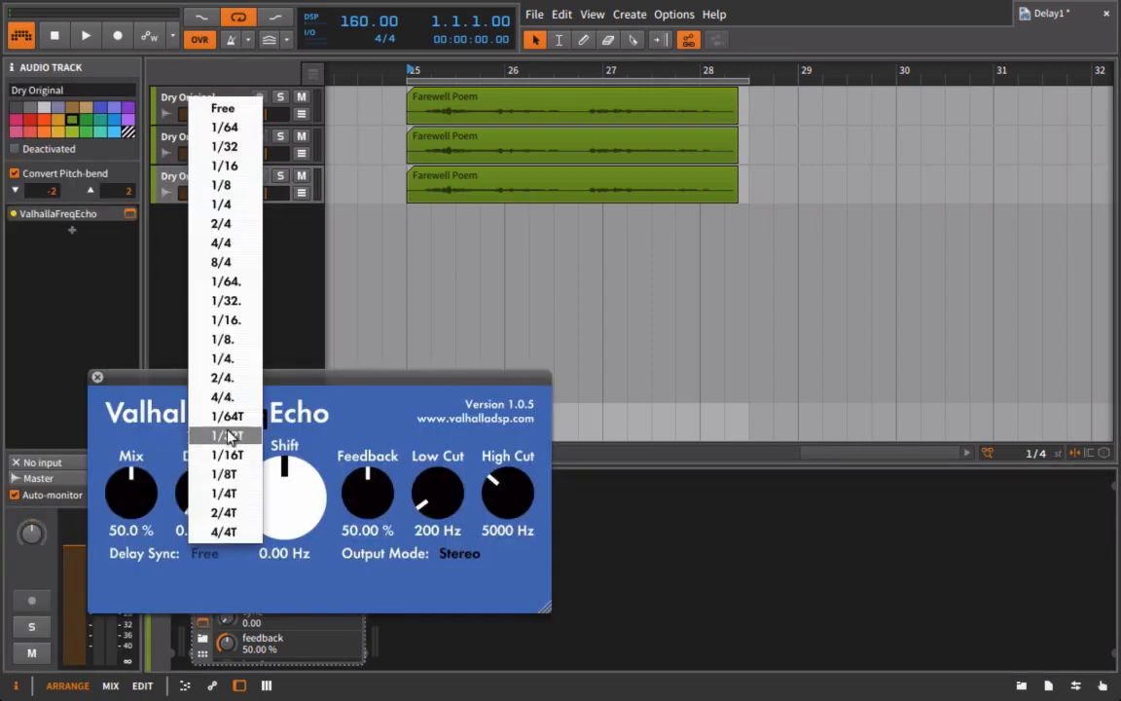
click(221, 204)
click(206, 553)
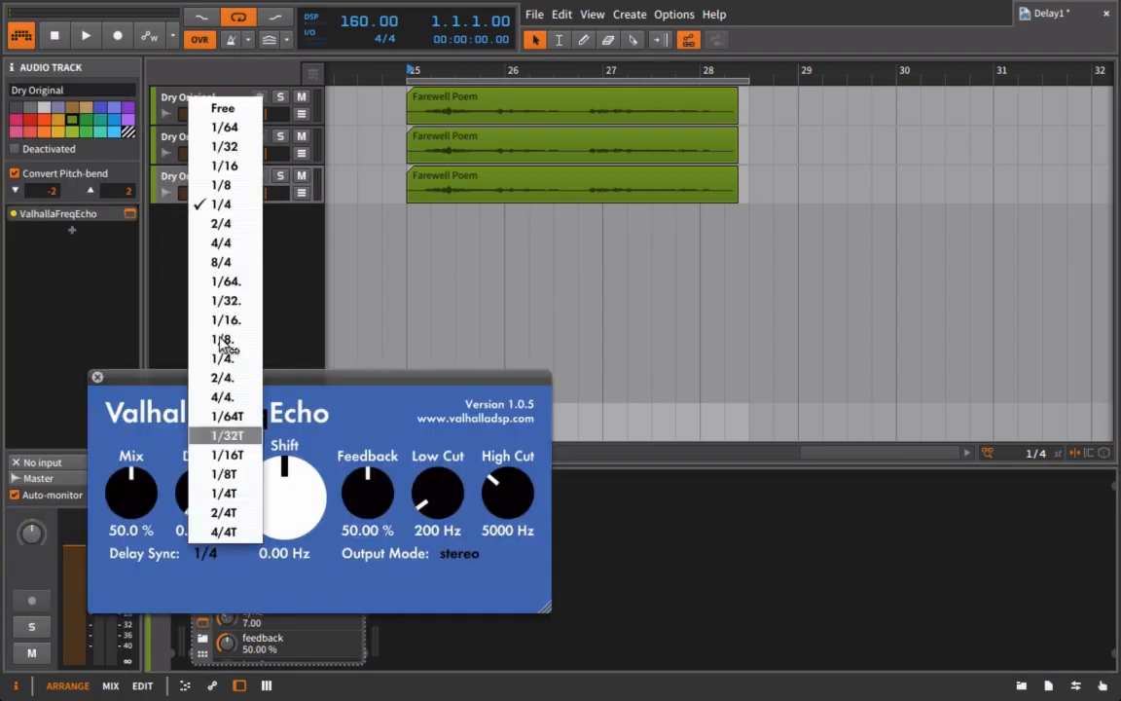
click(160, 251)
drag(125, 499, 128, 18)
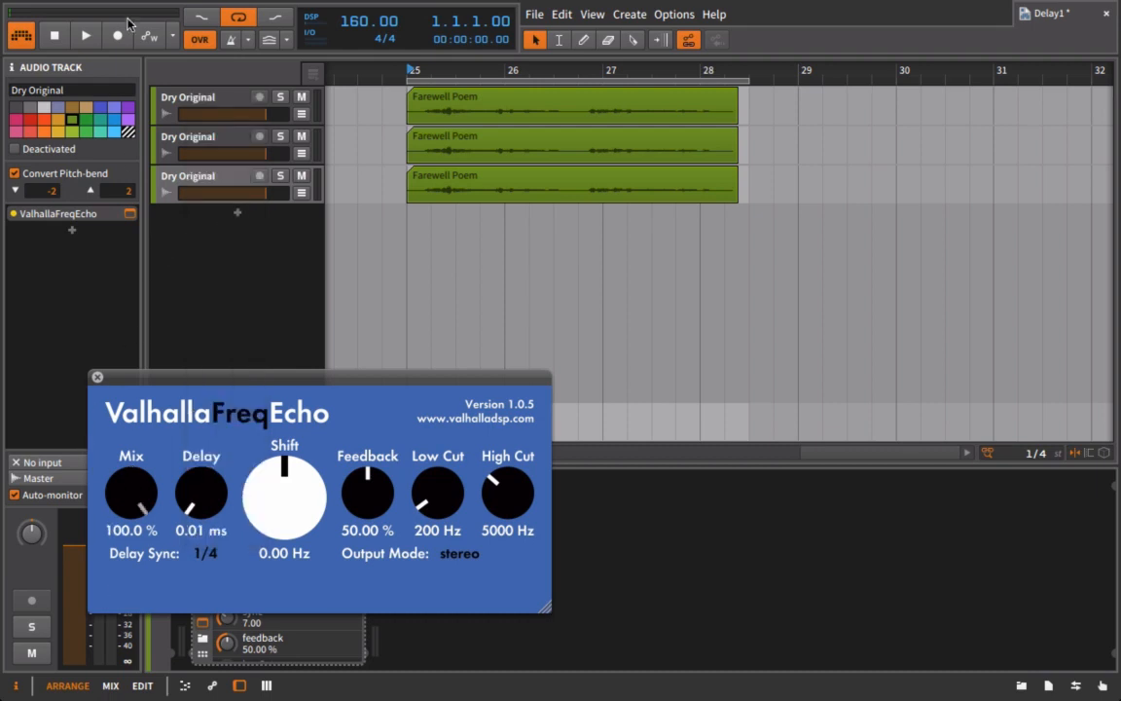
click(98, 374)
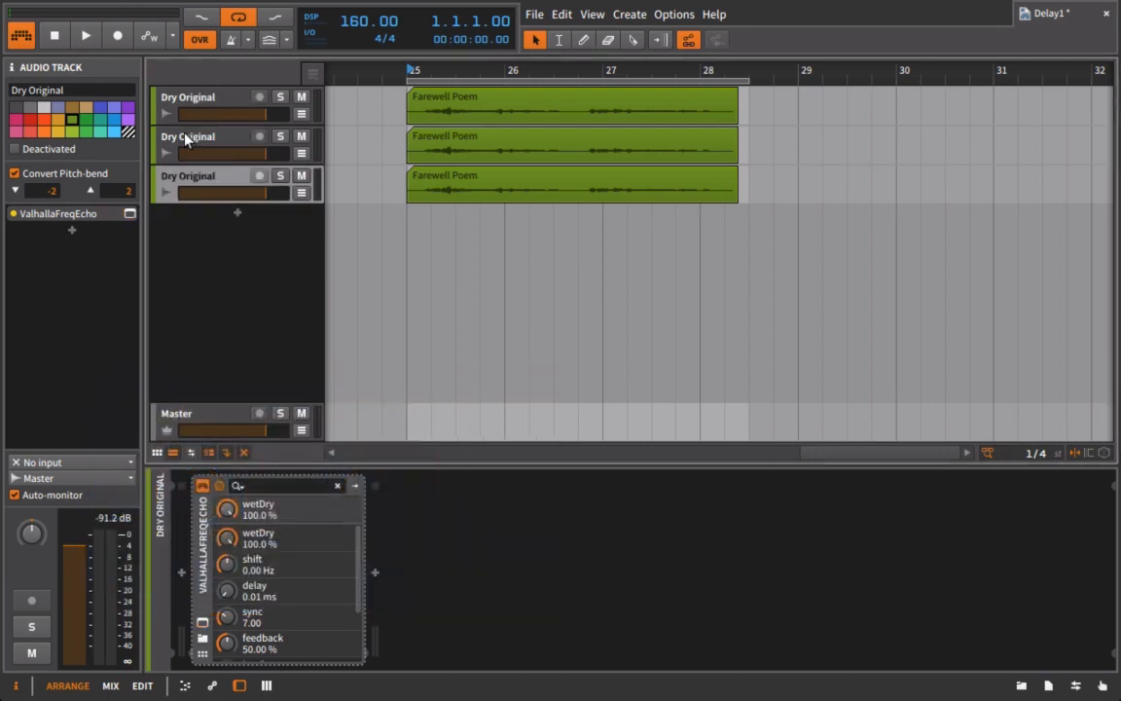
click(187, 139)
Step: Pan the third Dry Original track far to one side and start playback
click(224, 184)
drag(31, 542, 31, 506)
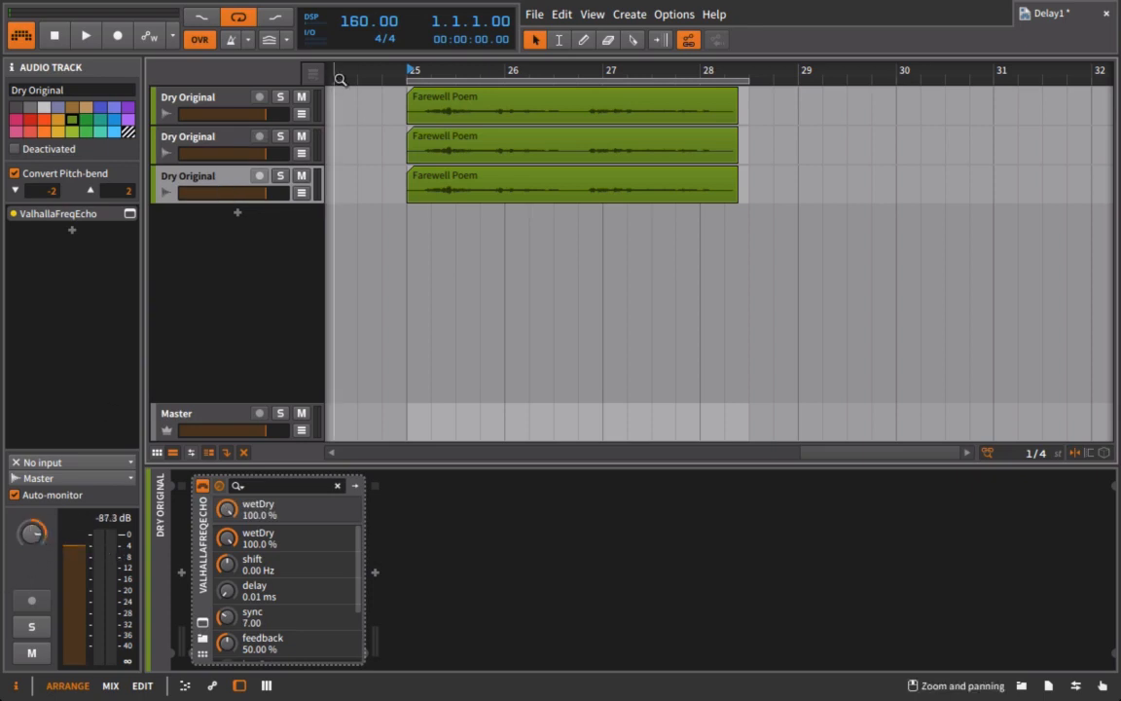
key(space)
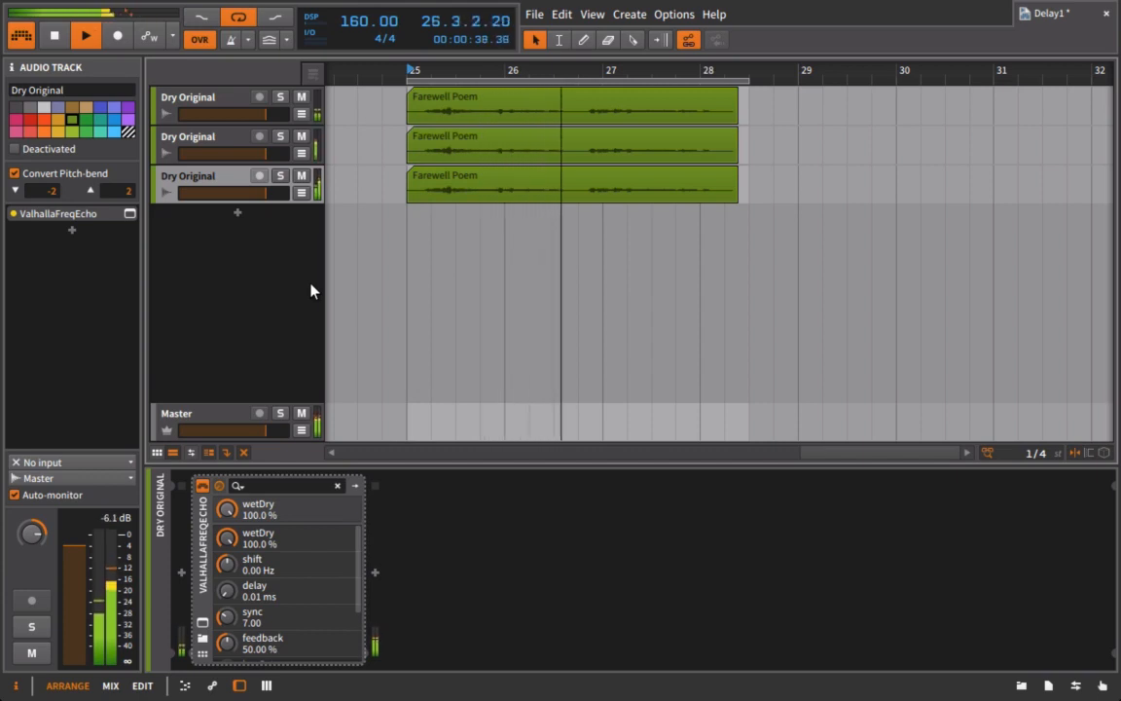
Step: Lower the second track's volume to about -8.9 dB and set the third to about -1.0 dB
click(195, 139)
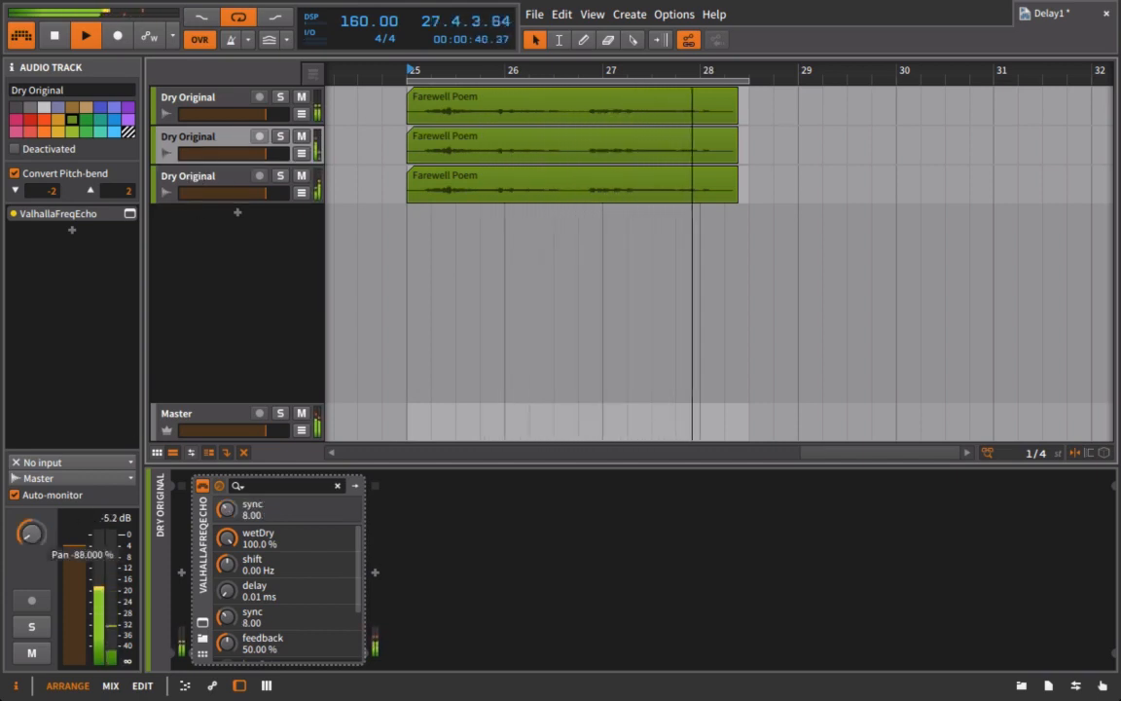
drag(264, 154, 240, 154)
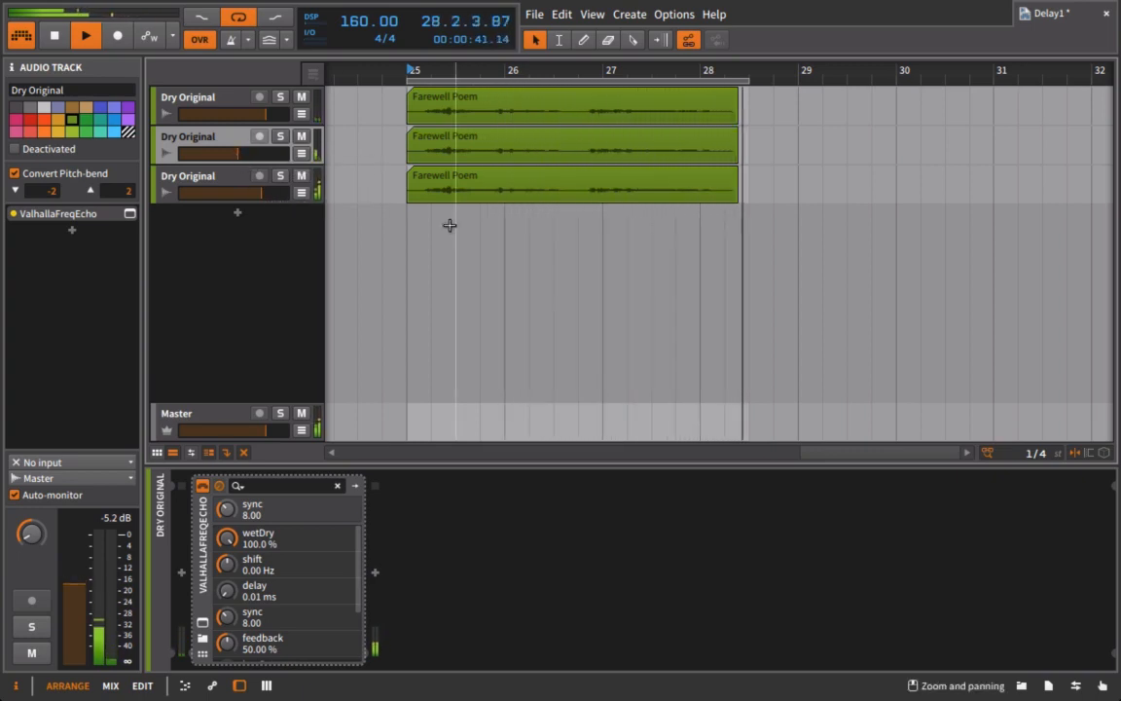
drag(262, 193, 265, 192)
key(space)
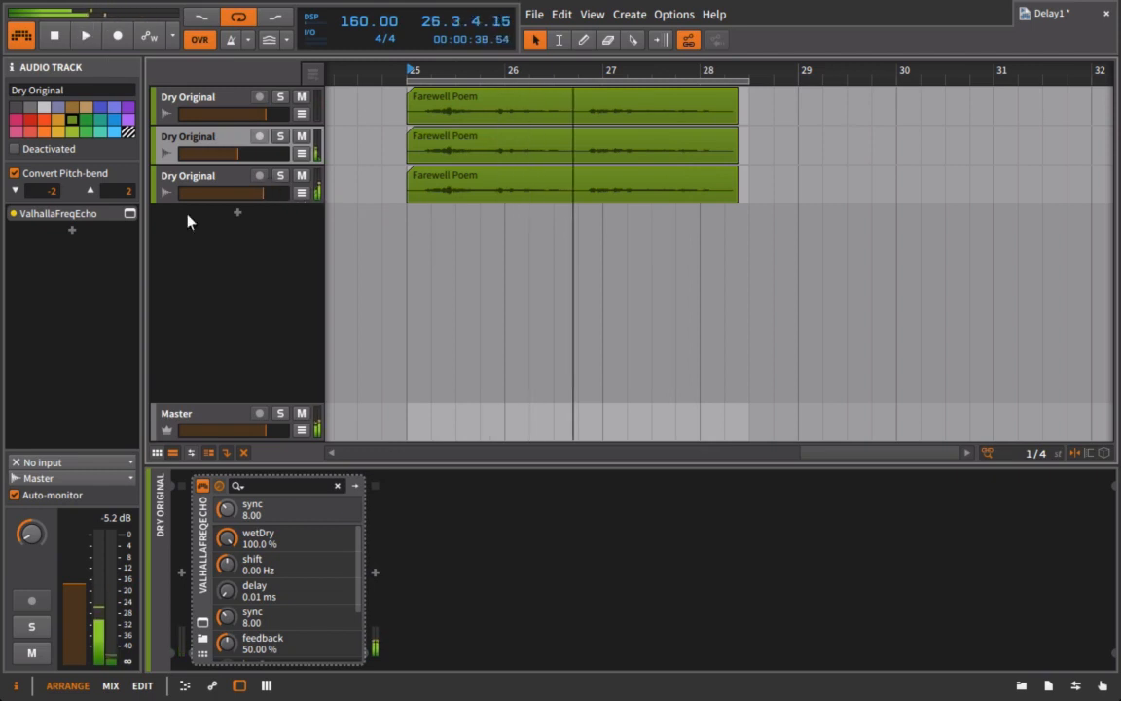
Step: Lower ValhallaFreqEcho feedback to 42% on the second track and 44.40% on the third
click(202, 622)
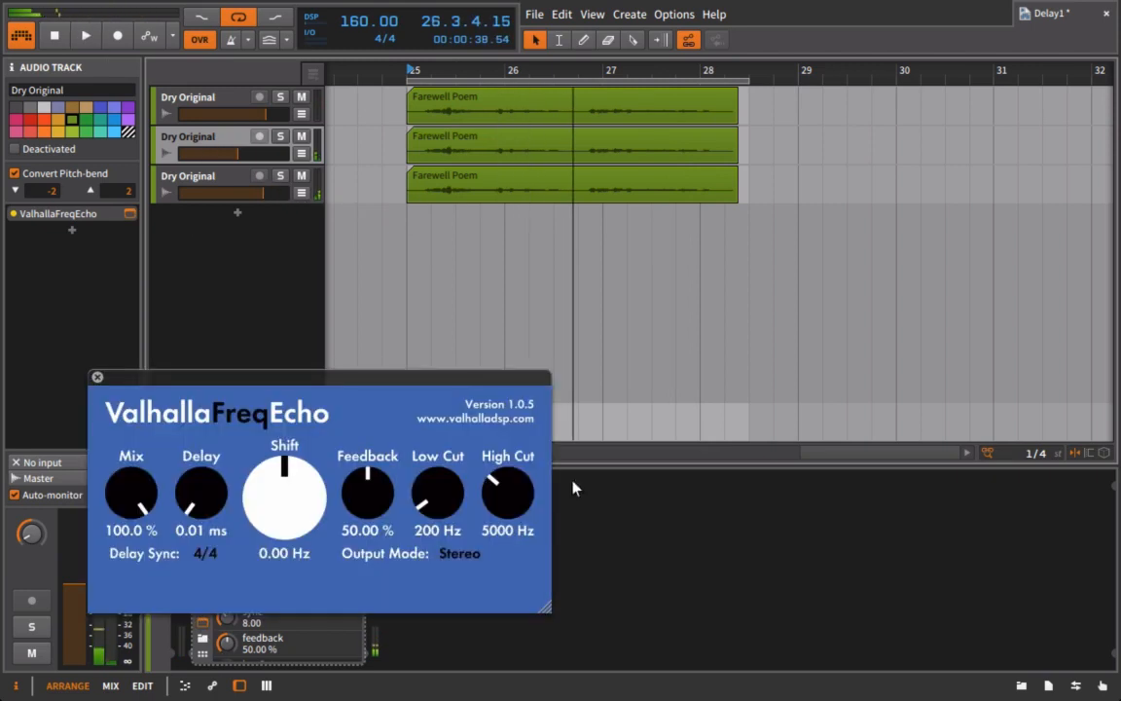
drag(374, 508, 377, 531)
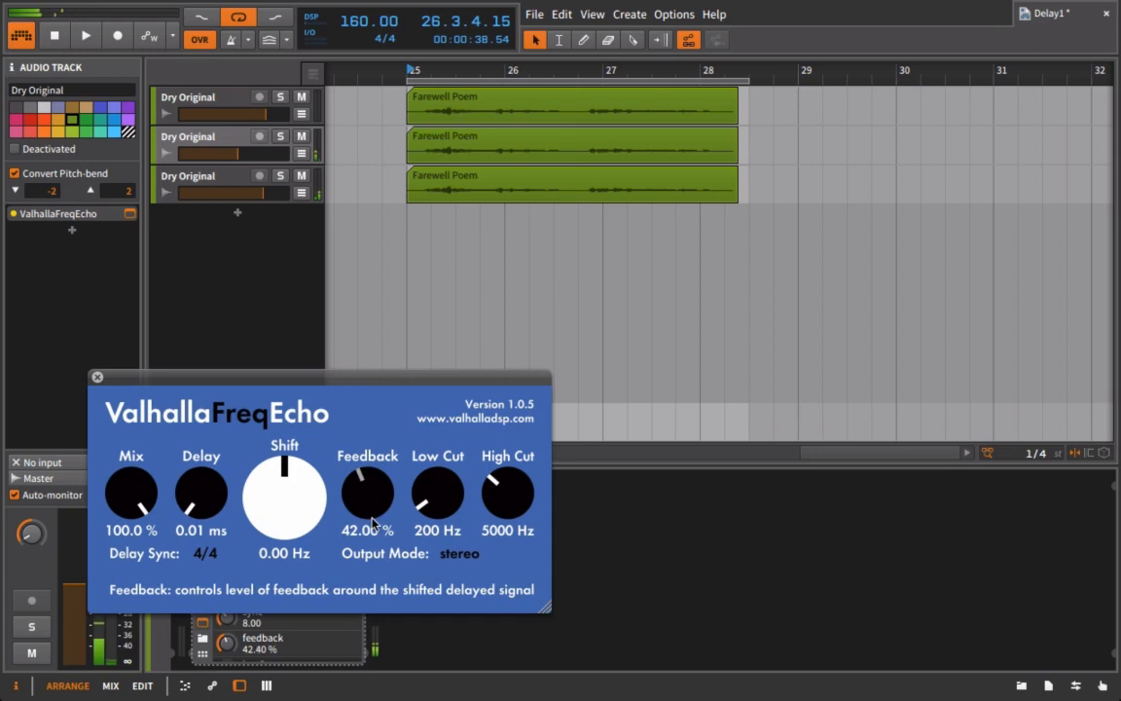
click(96, 378)
click(185, 176)
click(202, 622)
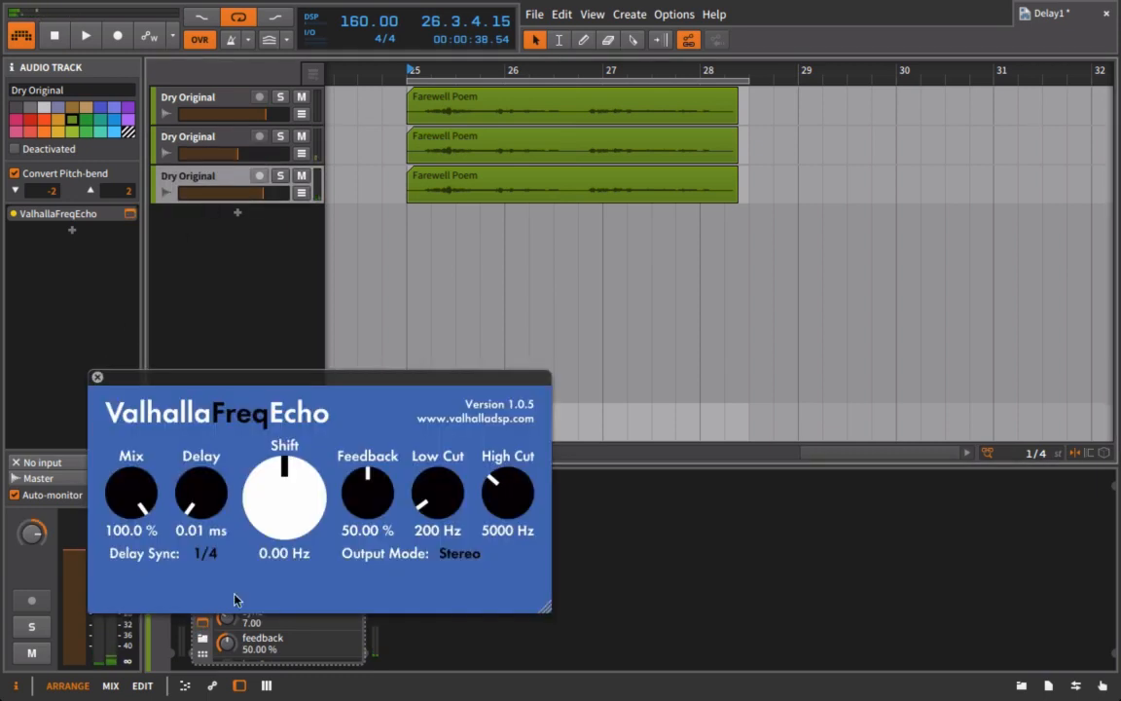
drag(339, 462, 338, 475)
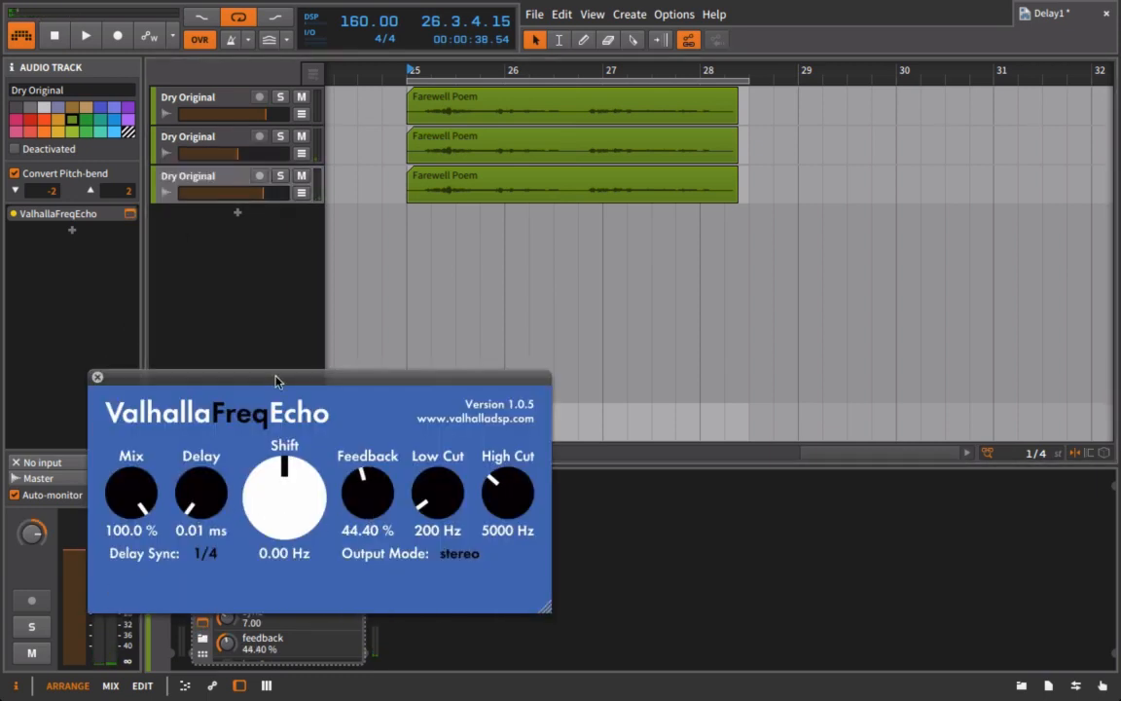
Step: Pull the second track's FreqEcho High Cut down to 2130 Hz
click(210, 149)
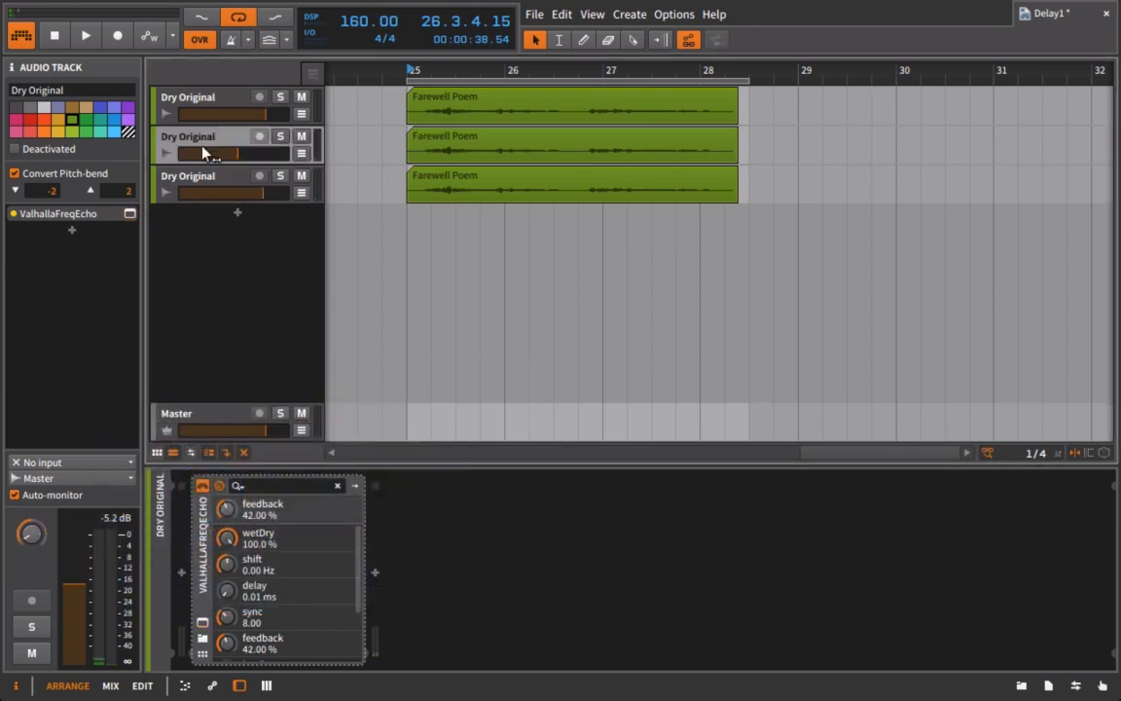
click(204, 623)
mouse_move(530, 526)
mouse_down()
mouse_move(530, 513)
mouse_move(530, 536)
mouse_move(510, 521)
mouse_up()
Step: During playback, set the third track's FreqEcho to 25.53 Hz shift and 8050 Hz high cut
key(space)
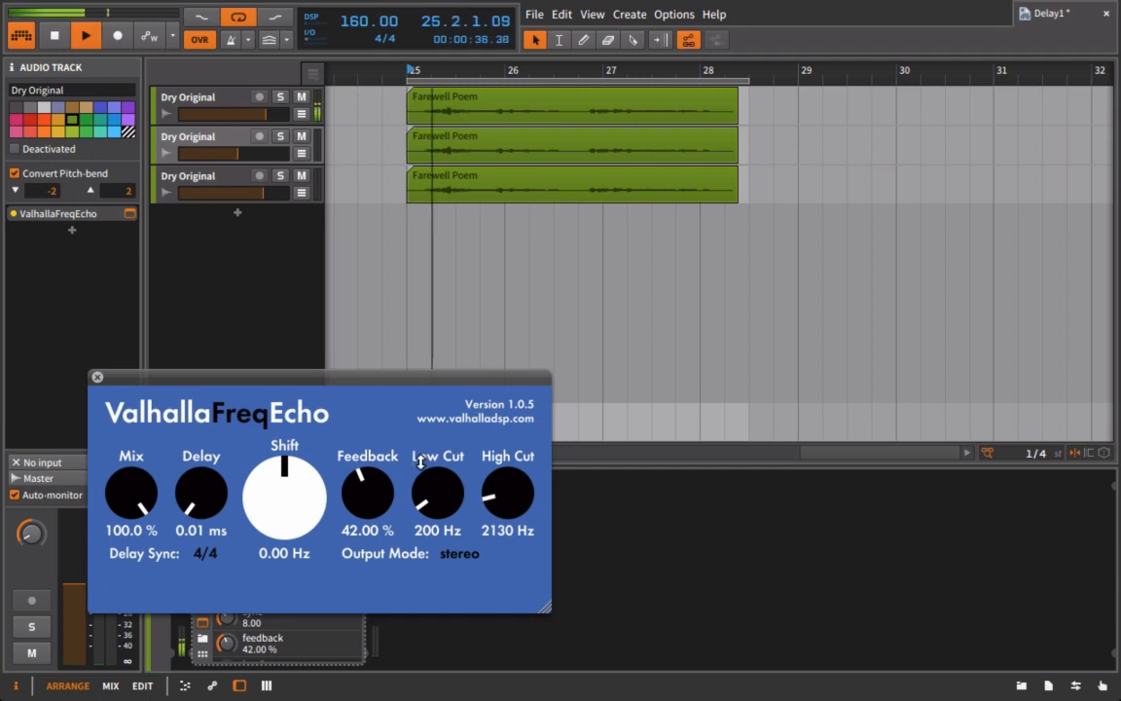
drag(307, 485, 285, 469)
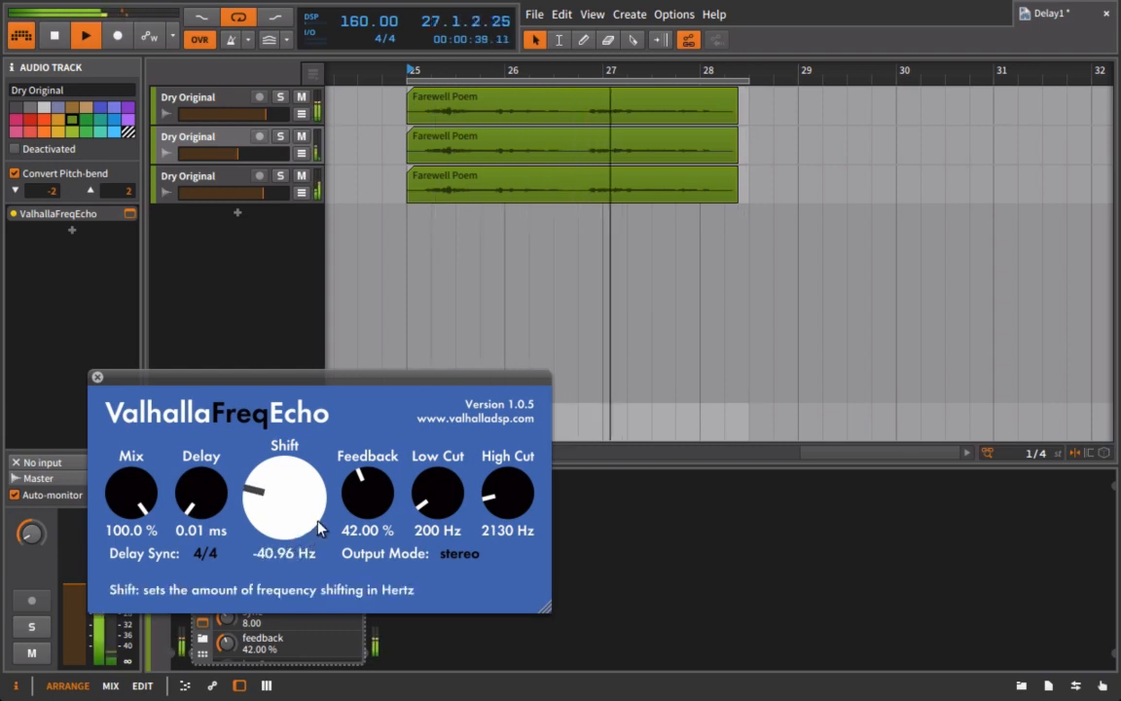
click(97, 378)
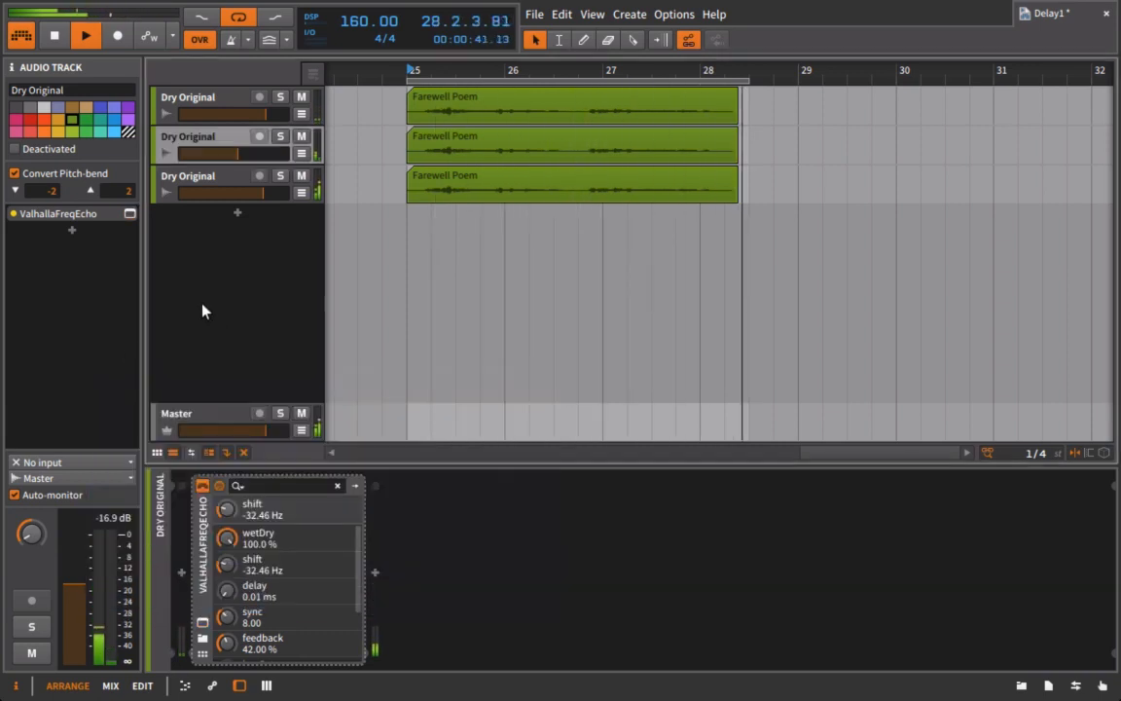
click(200, 184)
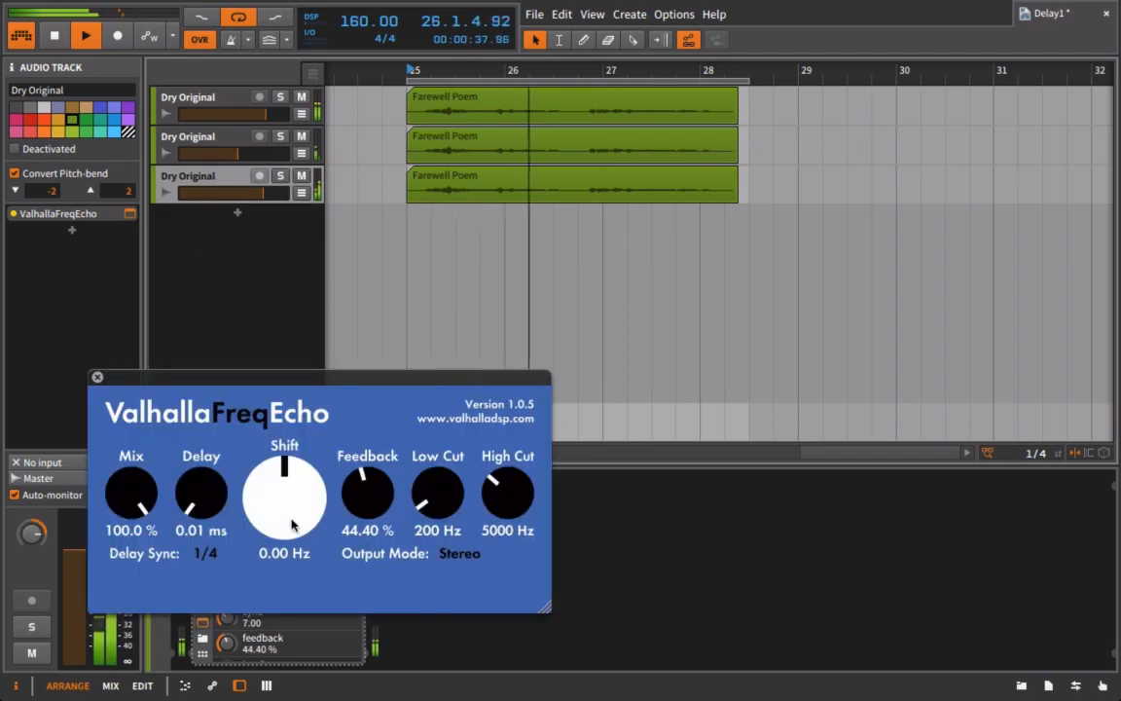
drag(288, 526, 299, 473)
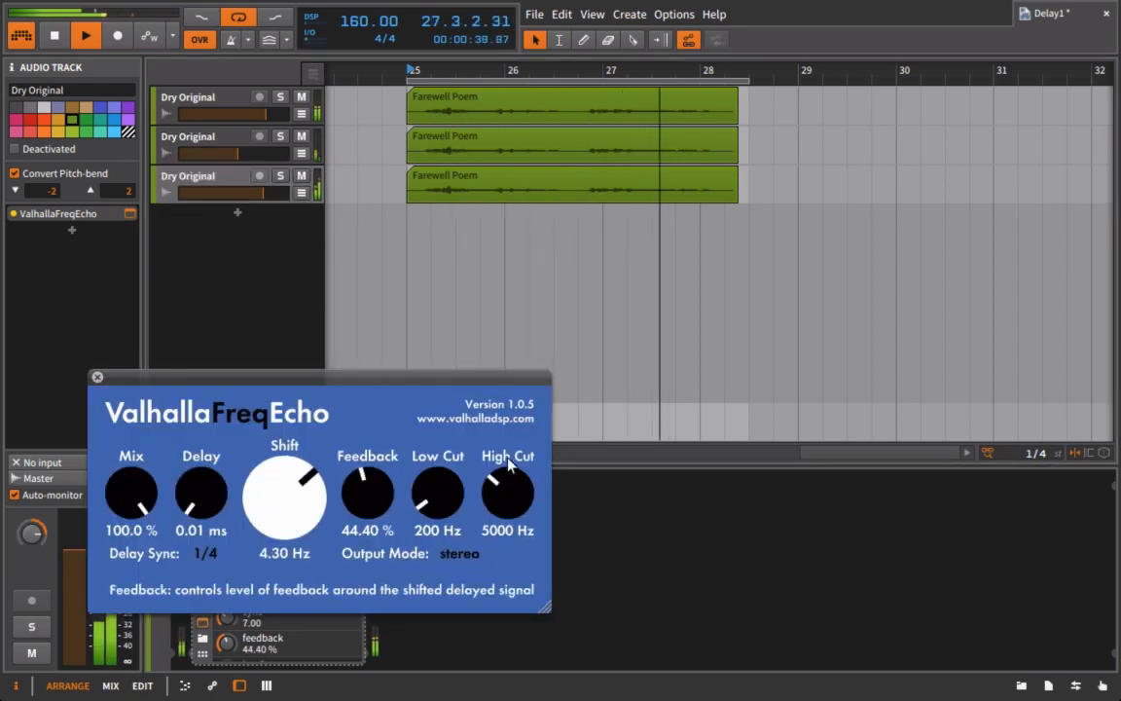
drag(516, 487, 518, 440)
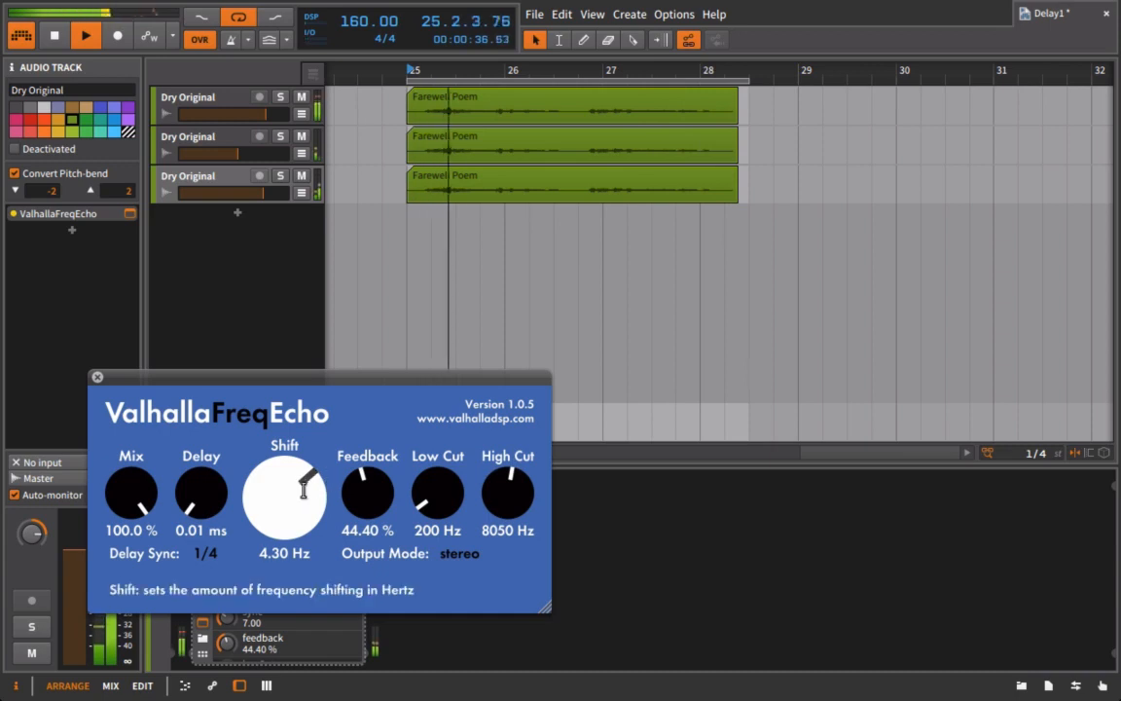
drag(327, 484, 311, 470)
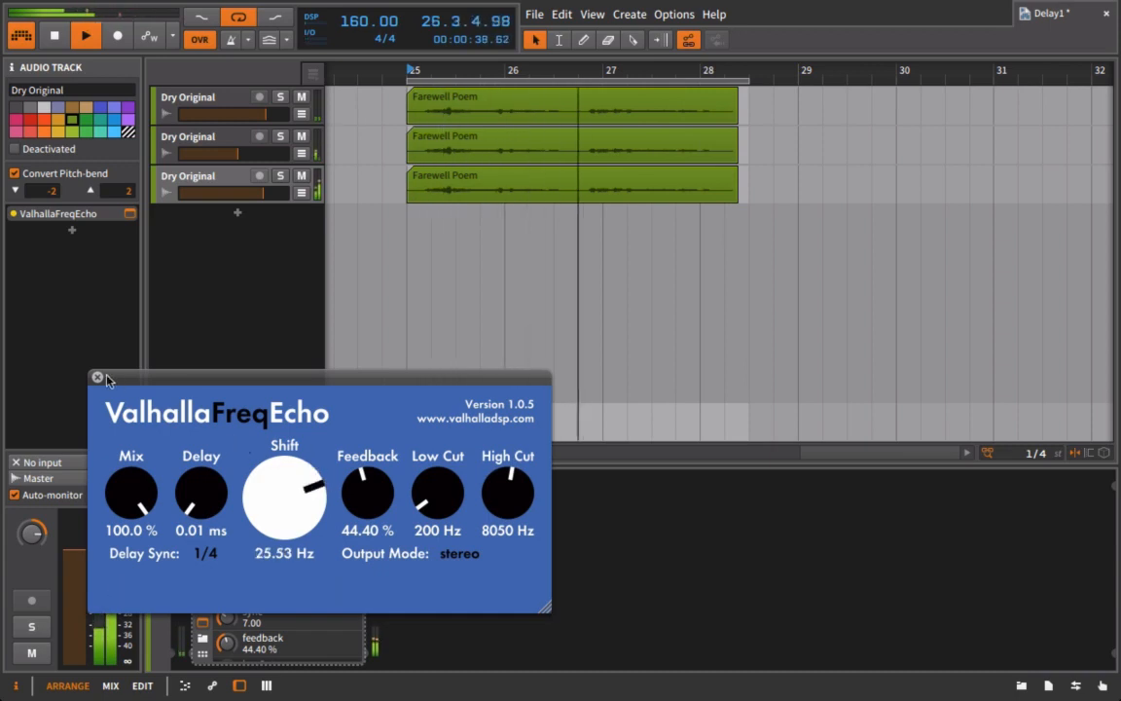
click(97, 376)
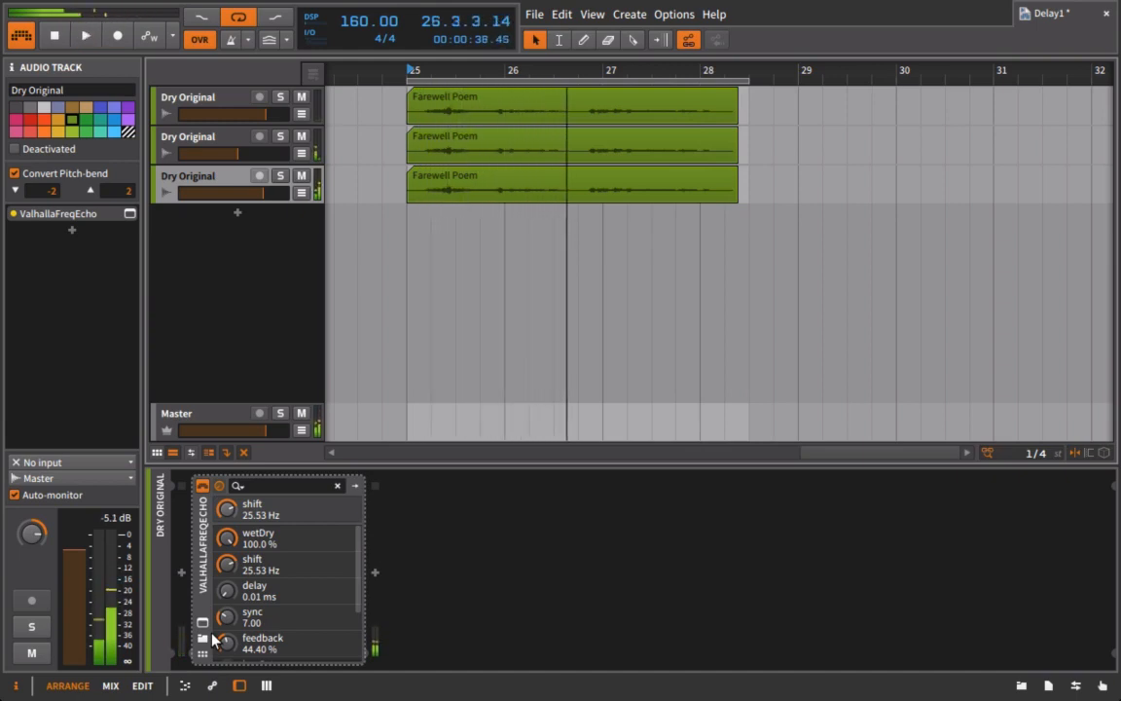
Step: Add TDR Nova from Effects > Frequency to the first Dry Original track
click(205, 105)
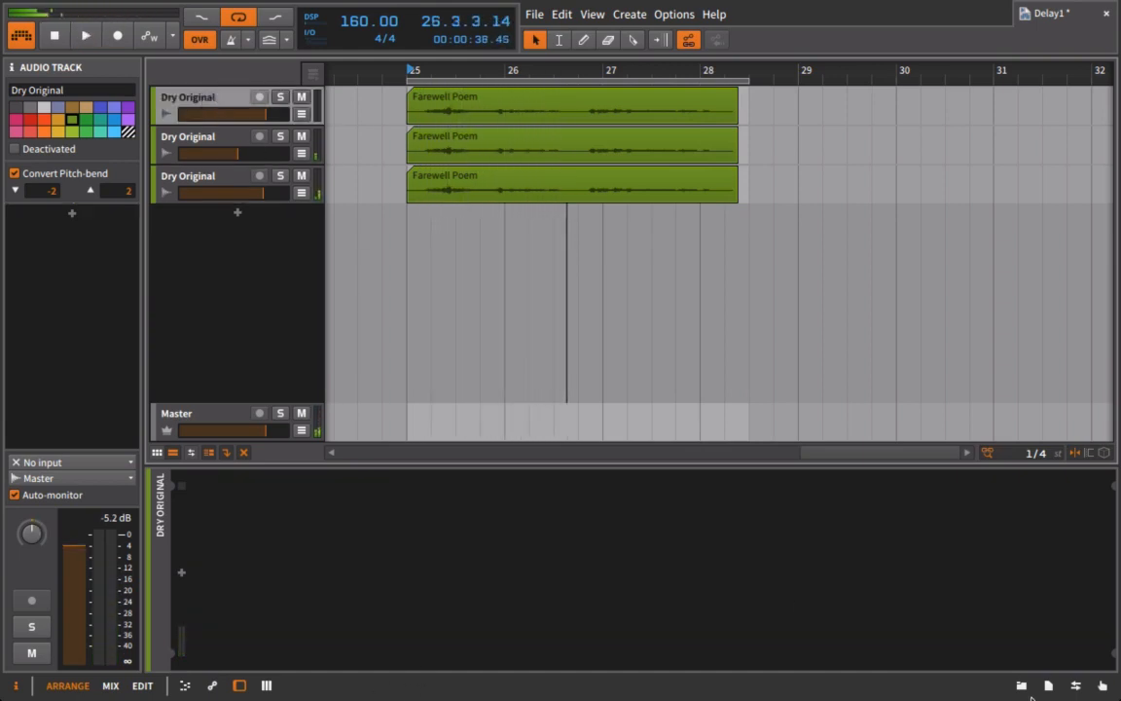
click(1020, 687)
click(993, 251)
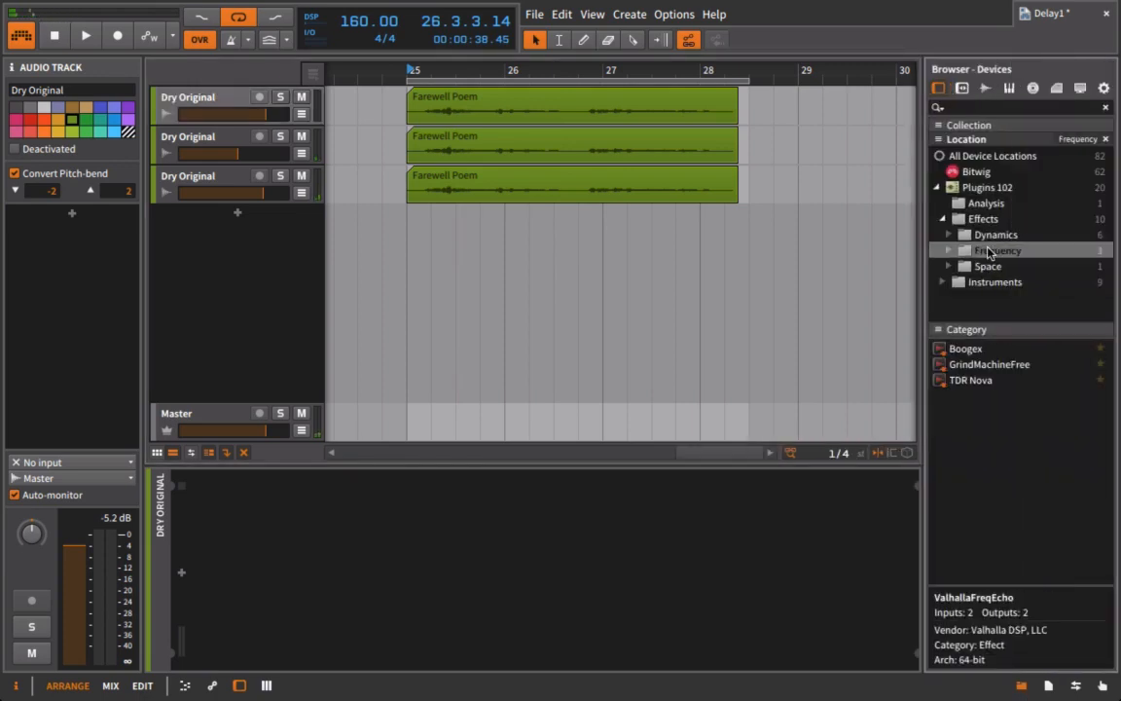
drag(962, 382, 258, 110)
click(97, 92)
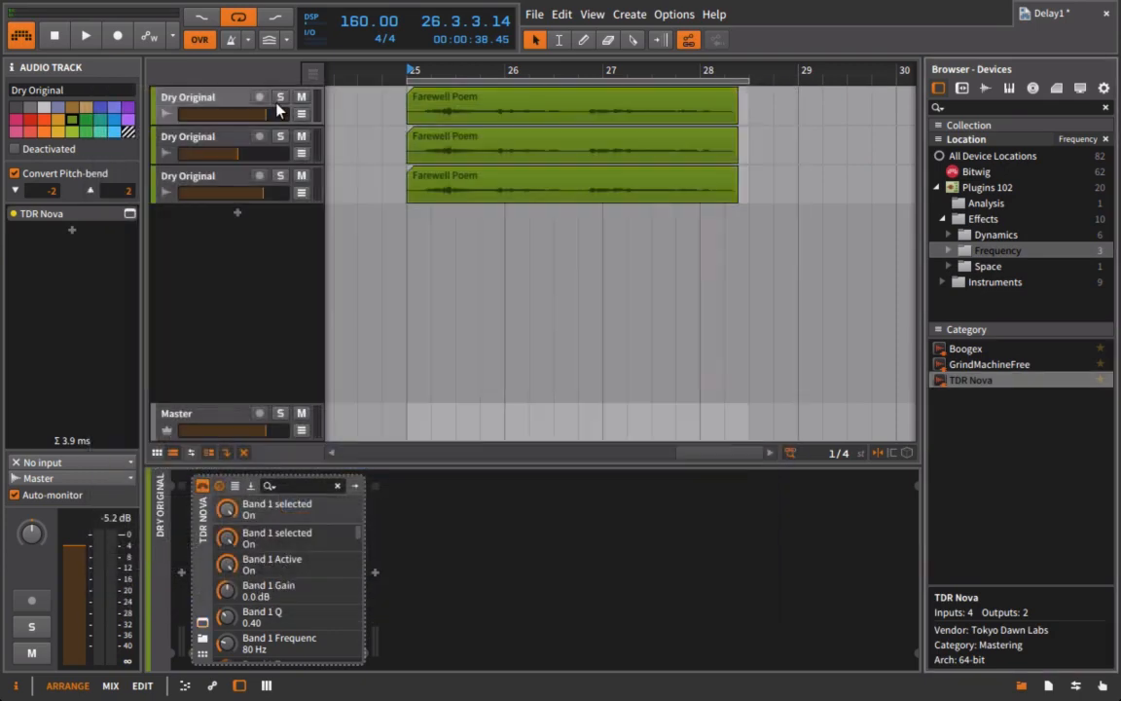
Step: Solo the first track, play, and boost TDR Nova band III to +11.3 dB at 6.1 kHz
click(281, 97)
key(space)
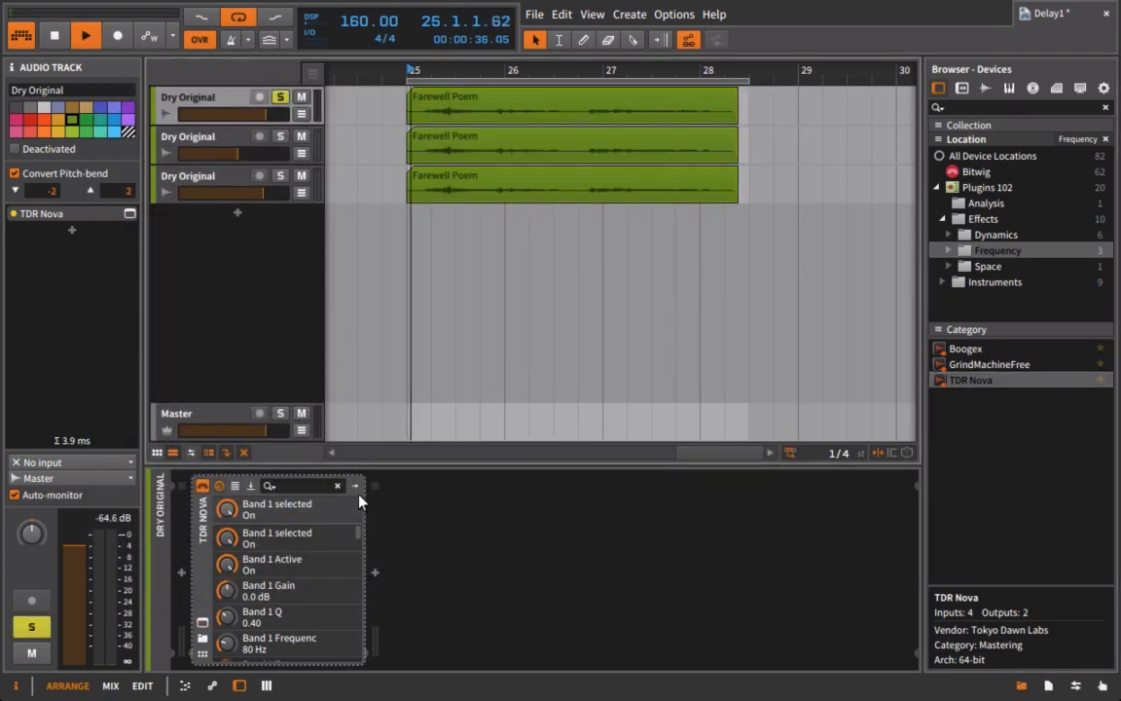
click(202, 621)
drag(529, 261, 599, 168)
Step: Cut TDR Nova band II near 700 Hz, lift band IV, and enable a ~198 Hz high-pass
drag(406, 261, 438, 363)
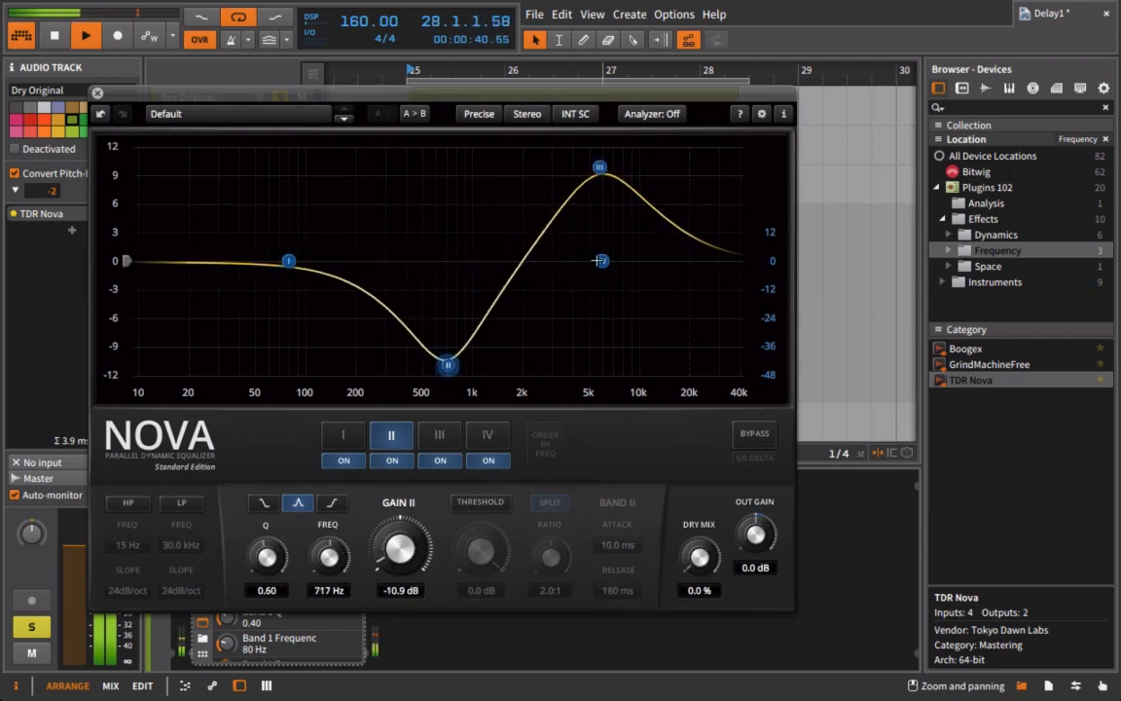
drag(600, 167, 599, 172)
drag(601, 261, 630, 192)
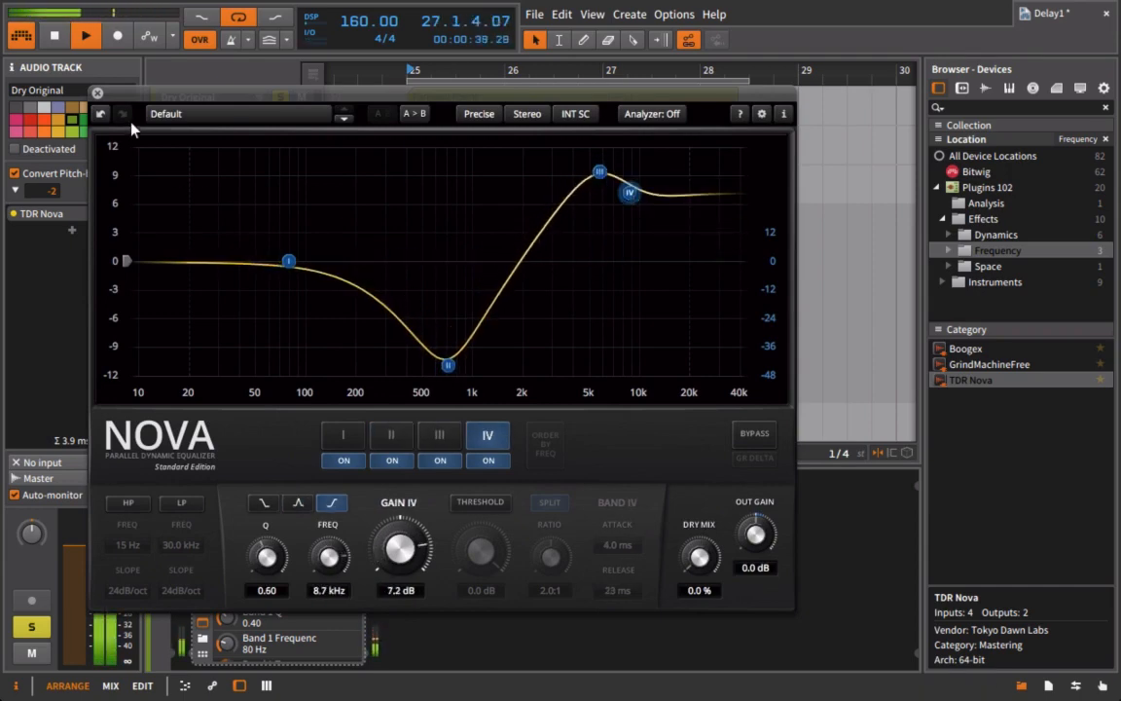
click(129, 502)
drag(128, 546, 263, 525)
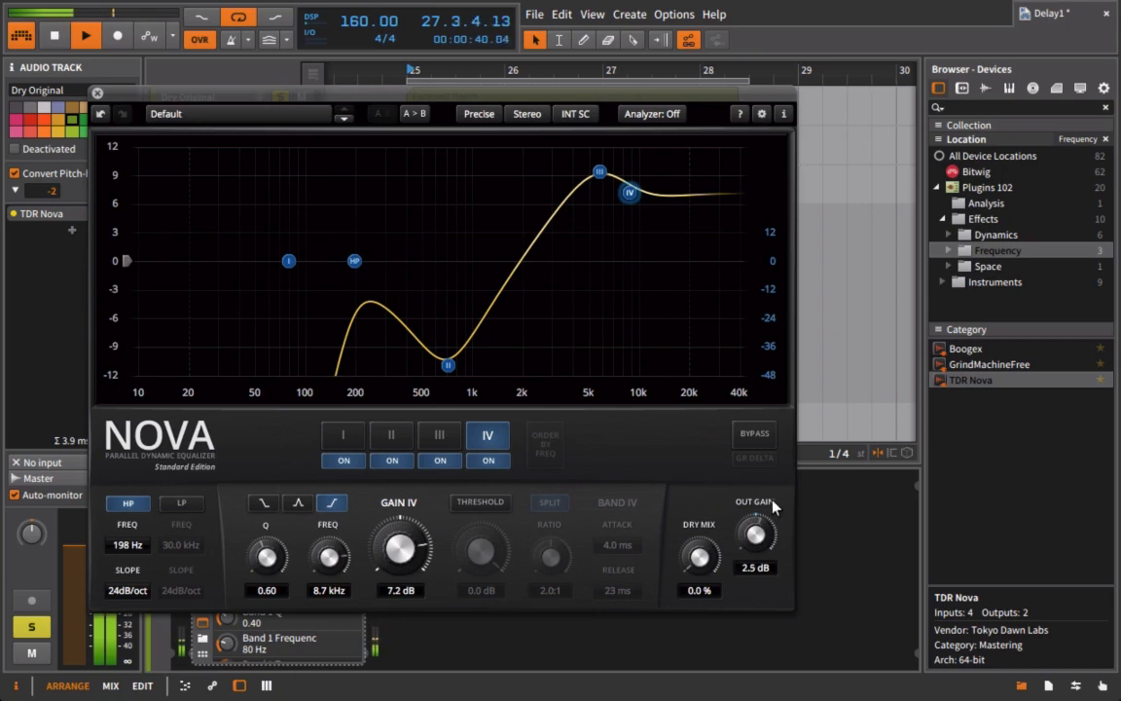
click(97, 92)
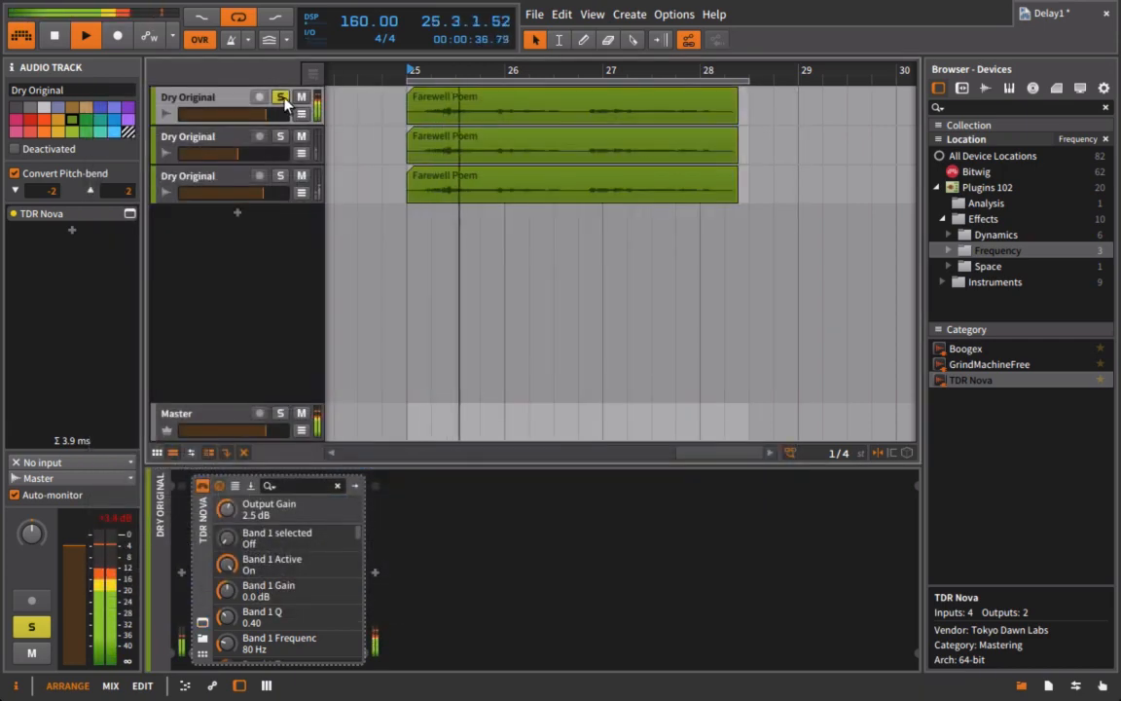
Step: Pull down the volume faders of the first and third Dry Original tracks
drag(268, 114, 236, 153)
drag(272, 198, 261, 198)
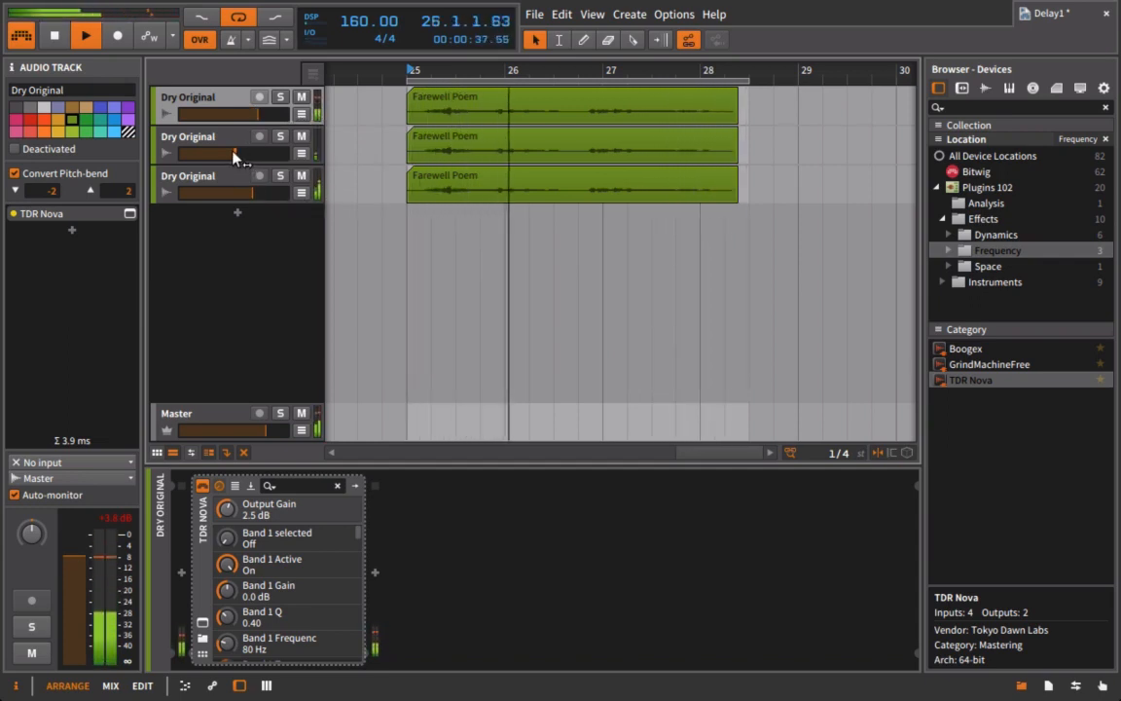
drag(259, 113, 249, 114)
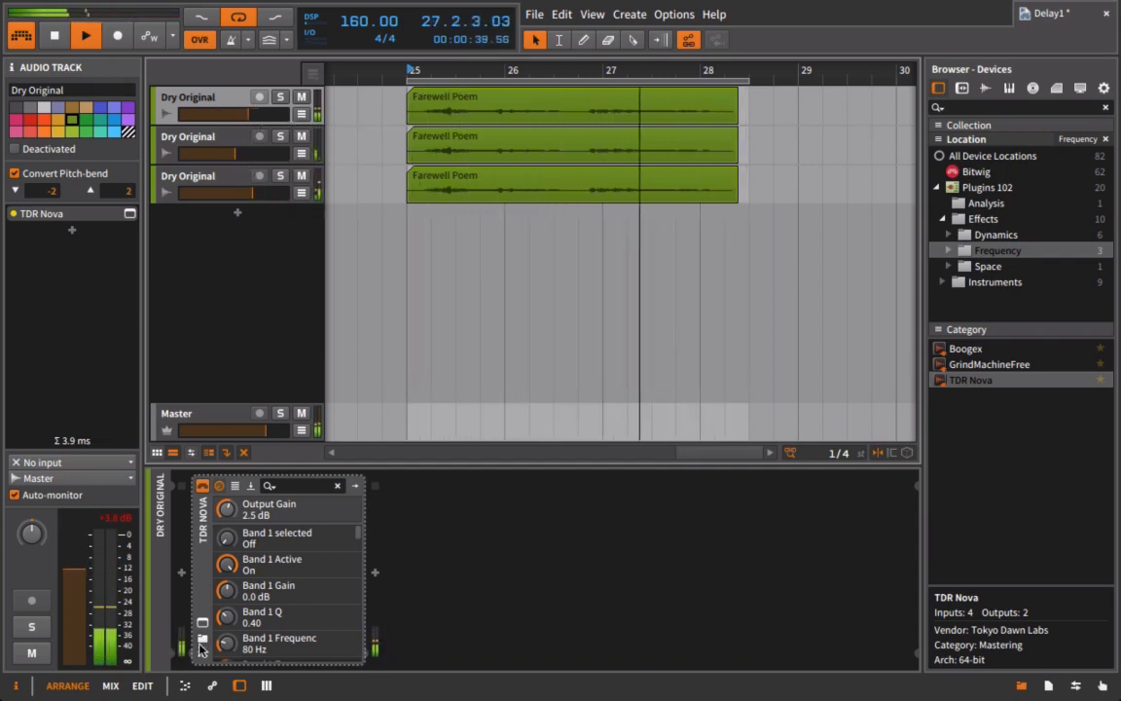
Step: Trim TDR Nova's output gain to 0.2 dB, then lower tracks 2 and 3 volumes
click(203, 623)
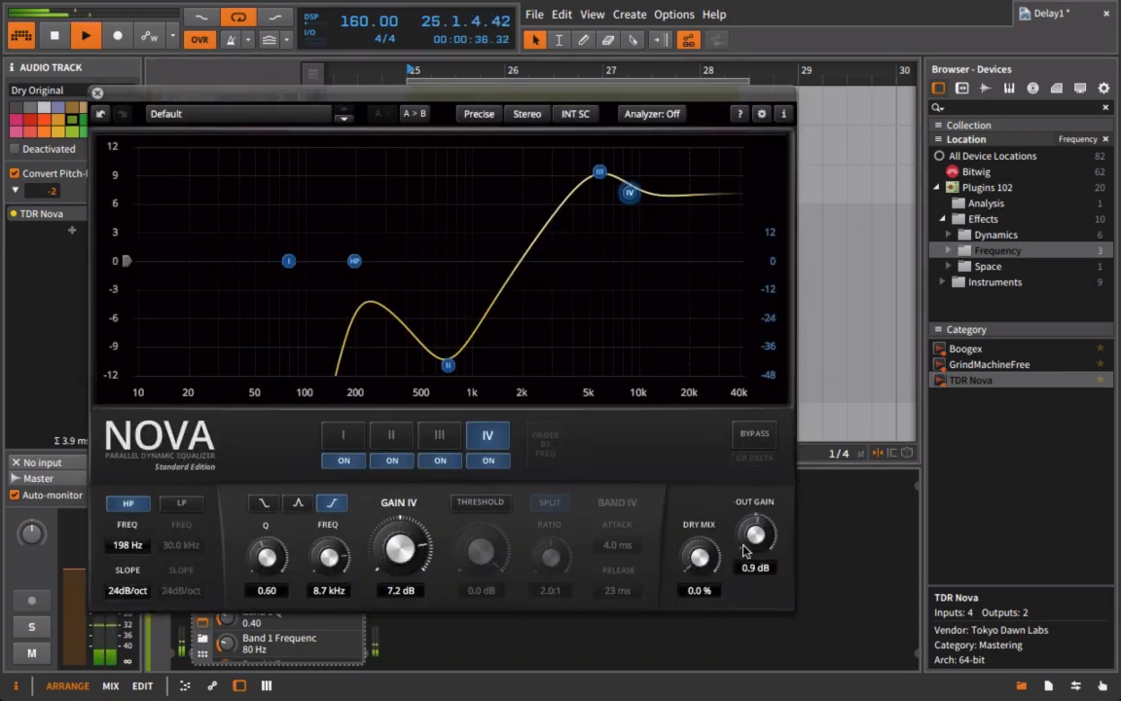
drag(740, 548, 736, 551)
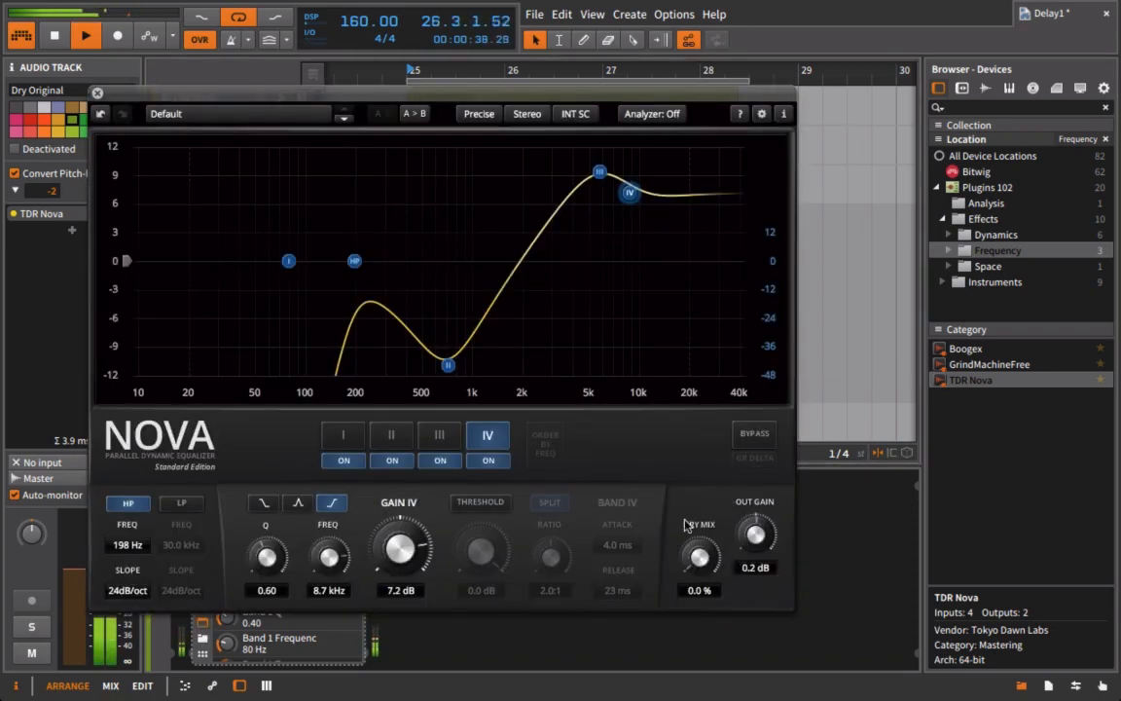
click(97, 92)
click(238, 191)
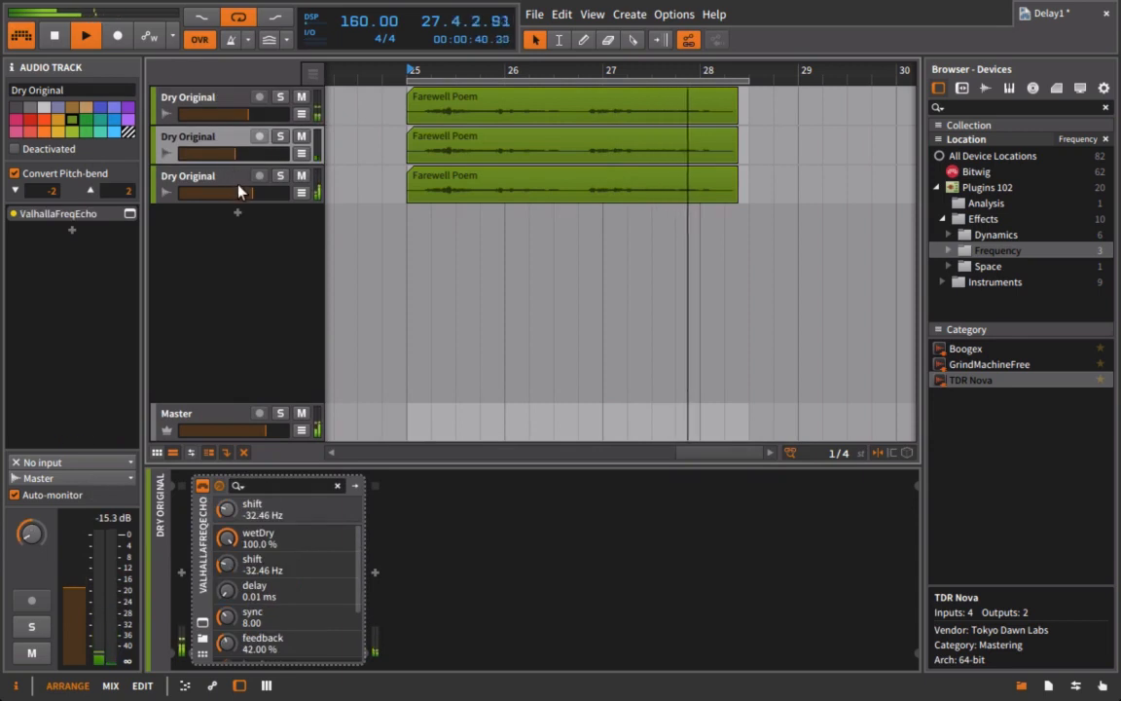
drag(239, 191, 228, 155)
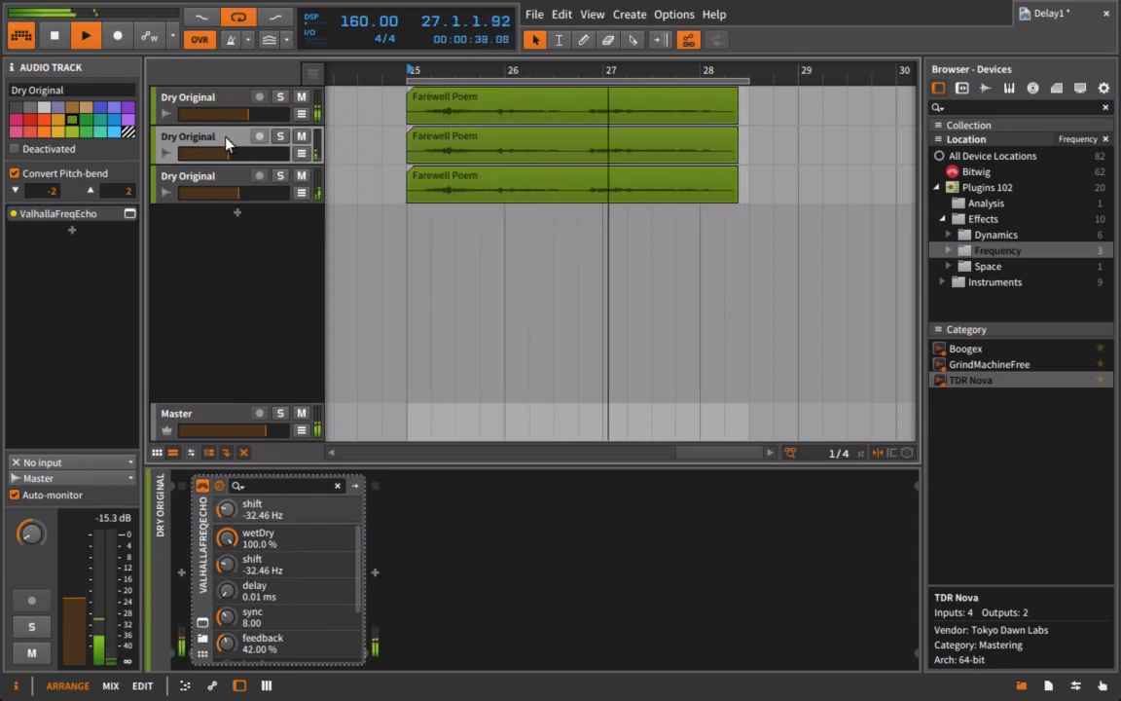
Step: Load Boogex on track 2 in HARDER mode, drive 36.7, emphasis high cut near 2.5 kHz
click(959, 348)
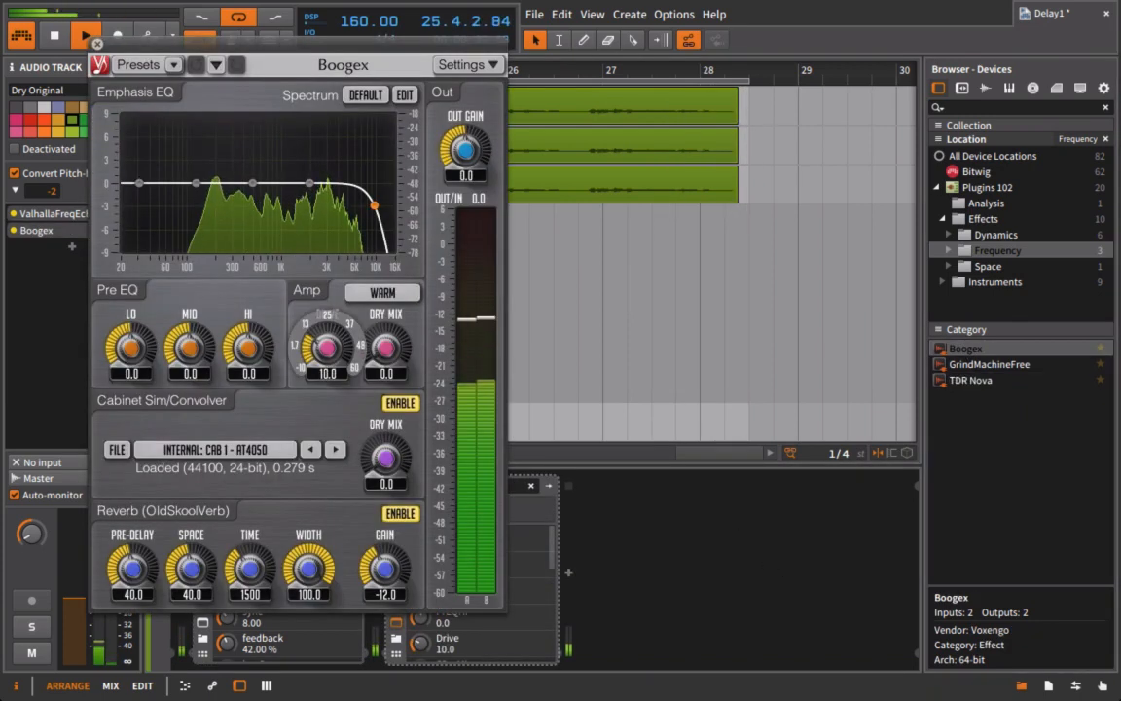
drag(326, 348, 327, 329)
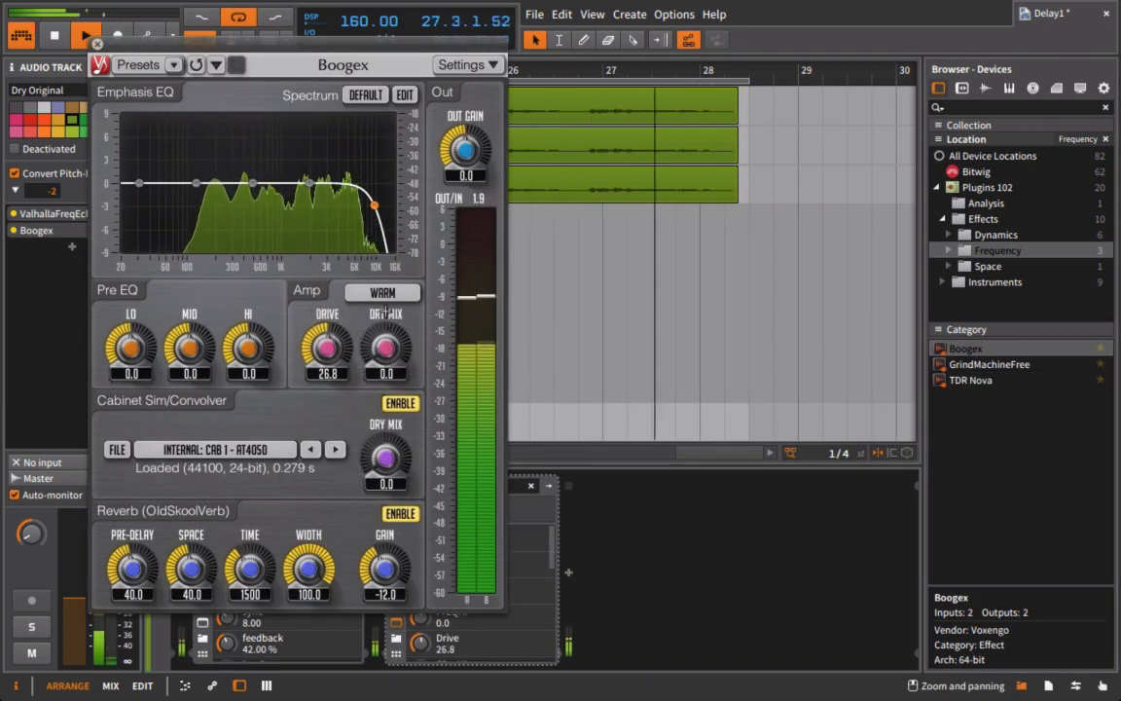
click(382, 292)
click(394, 373)
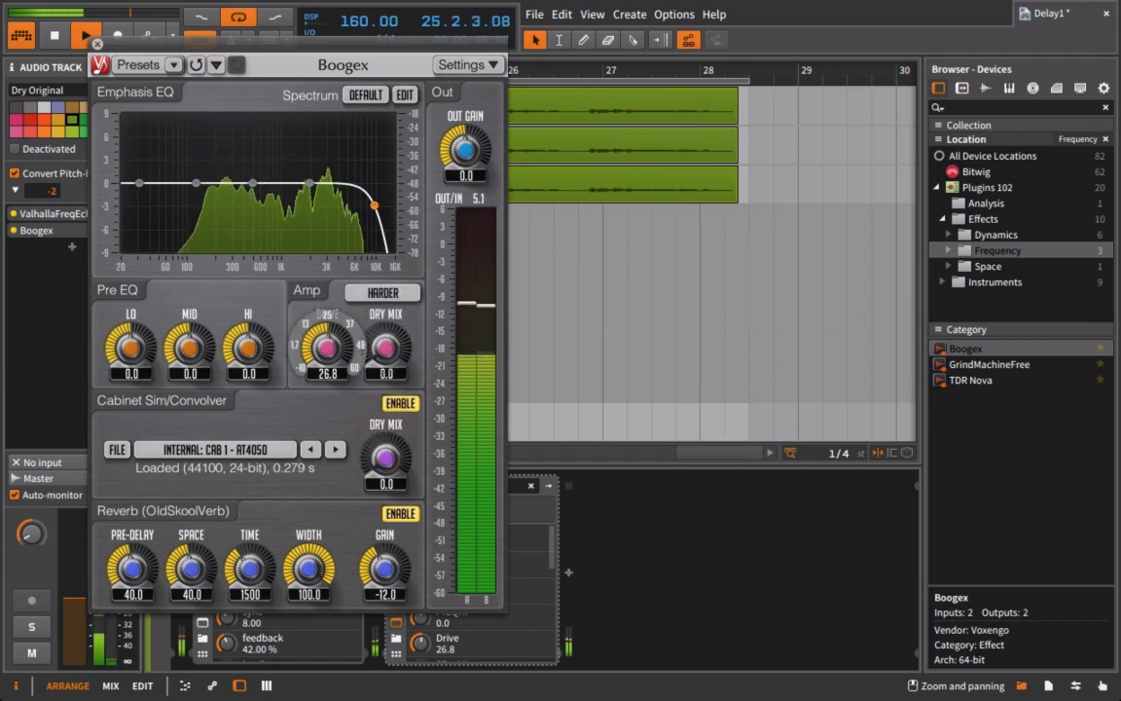
drag(327, 334, 327, 337)
drag(374, 205, 320, 215)
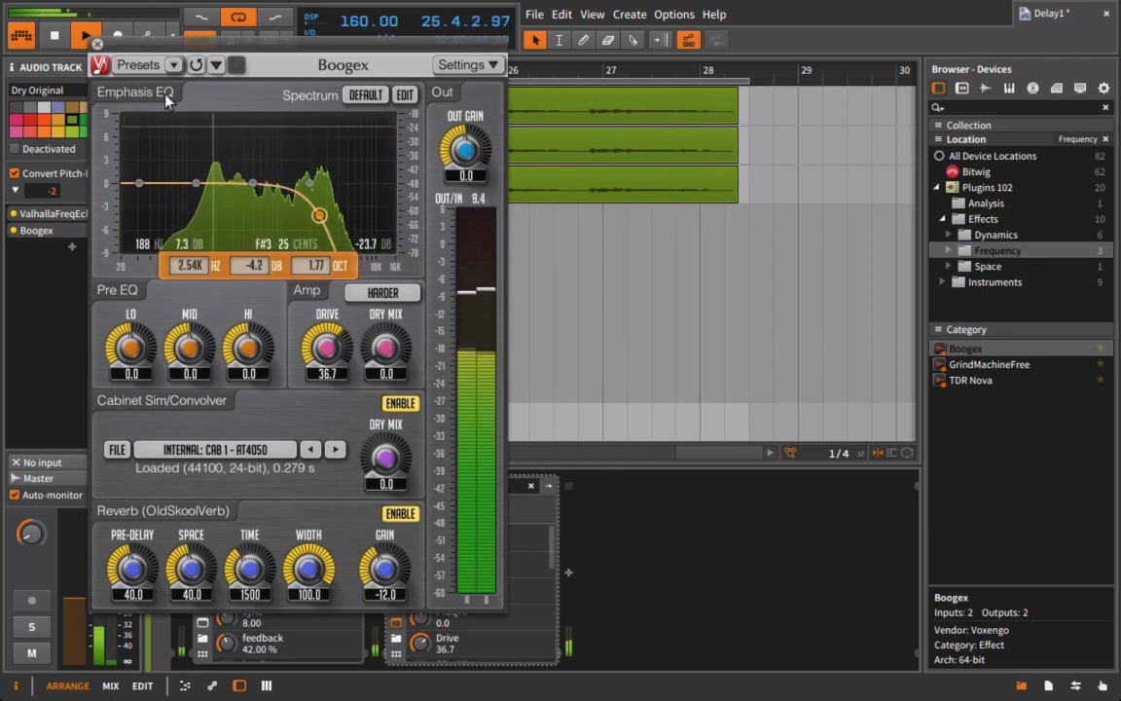
click(97, 43)
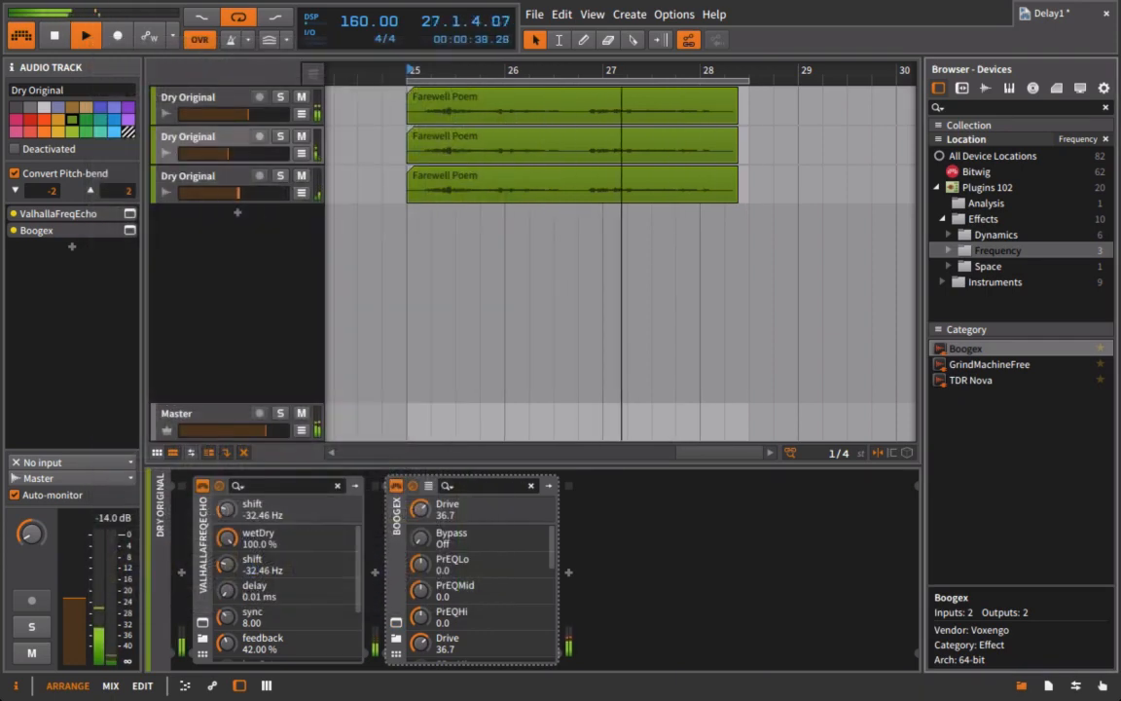
Step: Set track 3's ValhallaFreqEcho Shift to 83.22 Hz and Feedback to 49.20%
key(Delete)
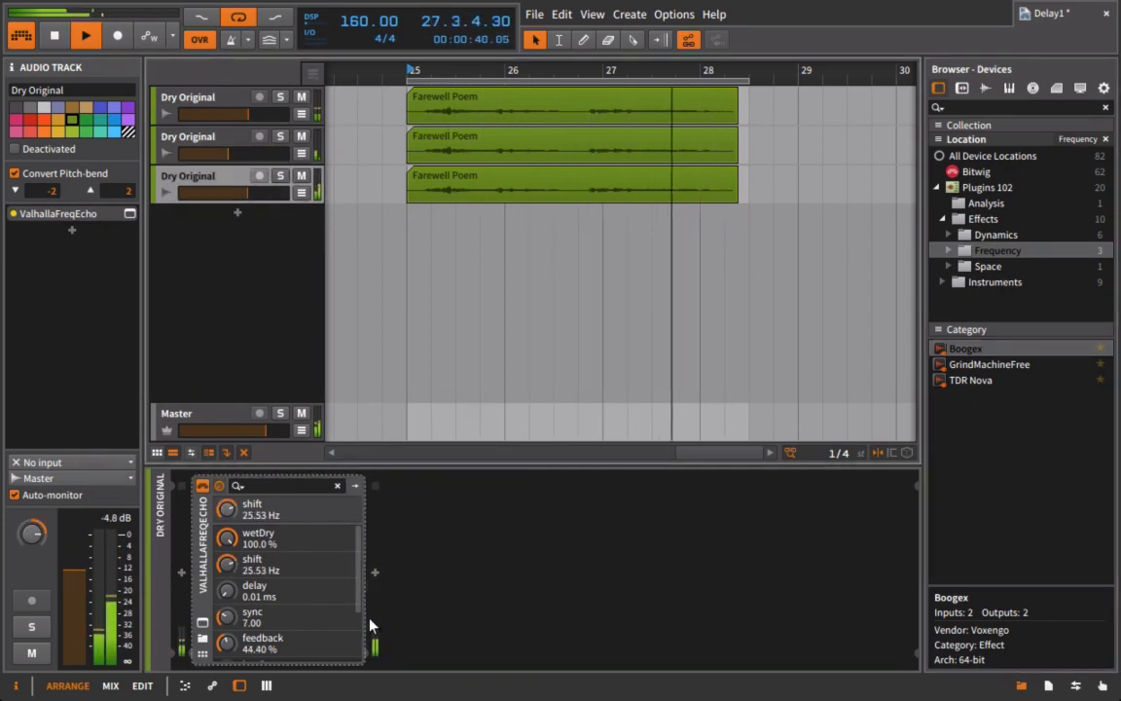
click(203, 624)
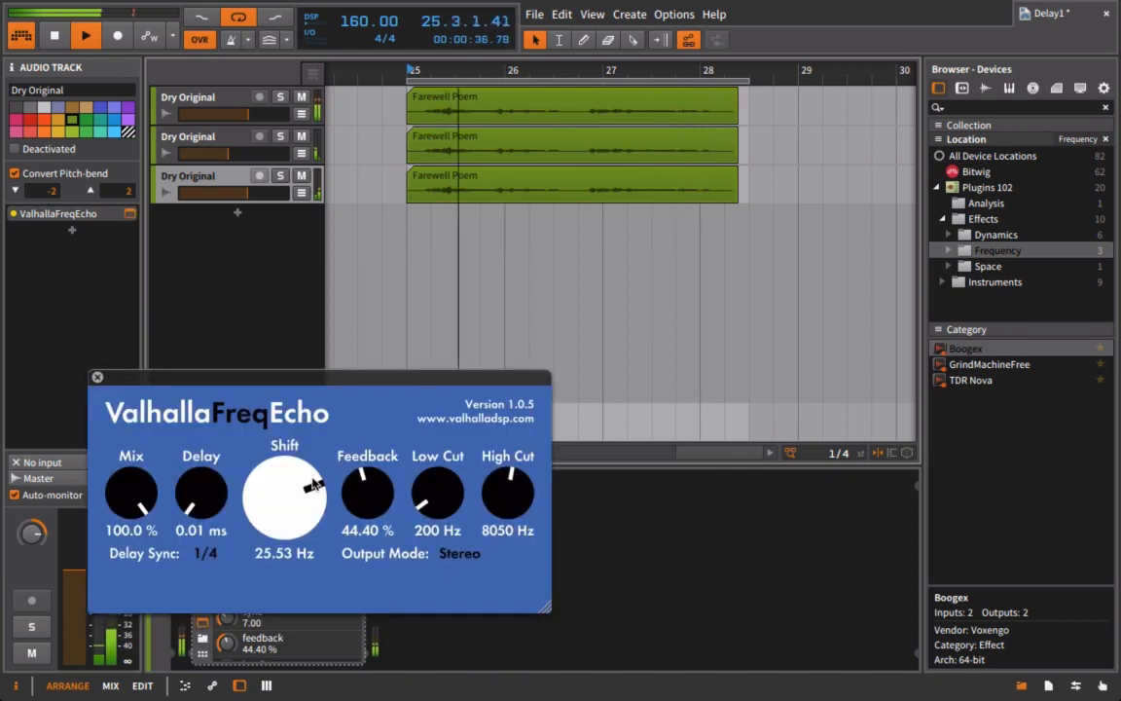
drag(313, 487, 263, 471)
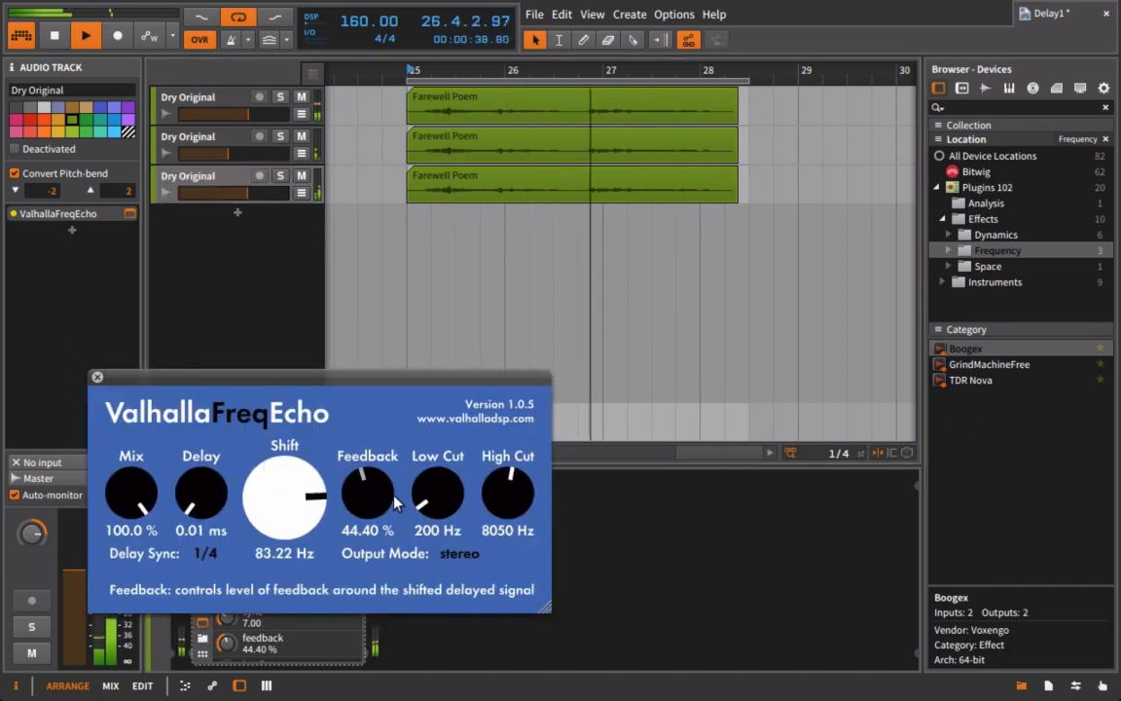
click(96, 376)
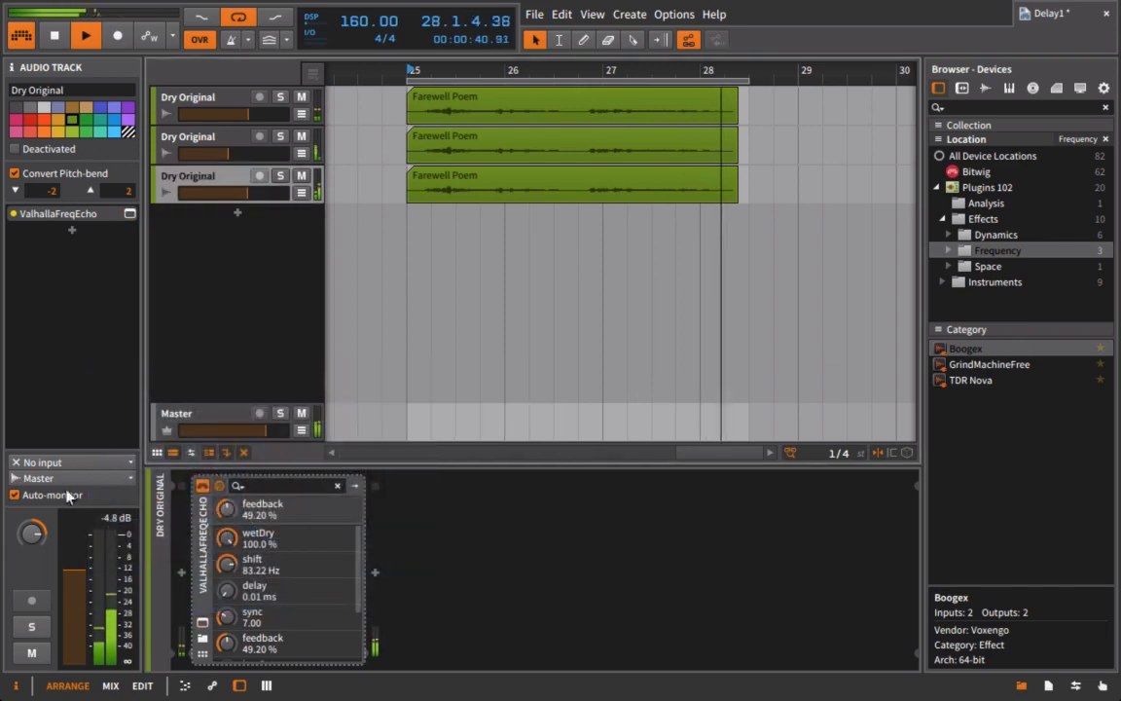